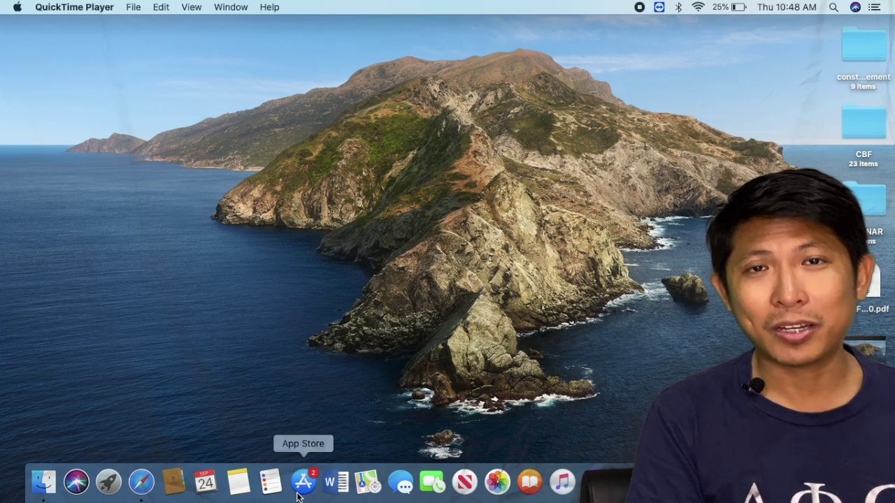
- Launch the App Store, then bring Safari forward on the DICT RapidPass page and scroll down
left_click(302, 483)
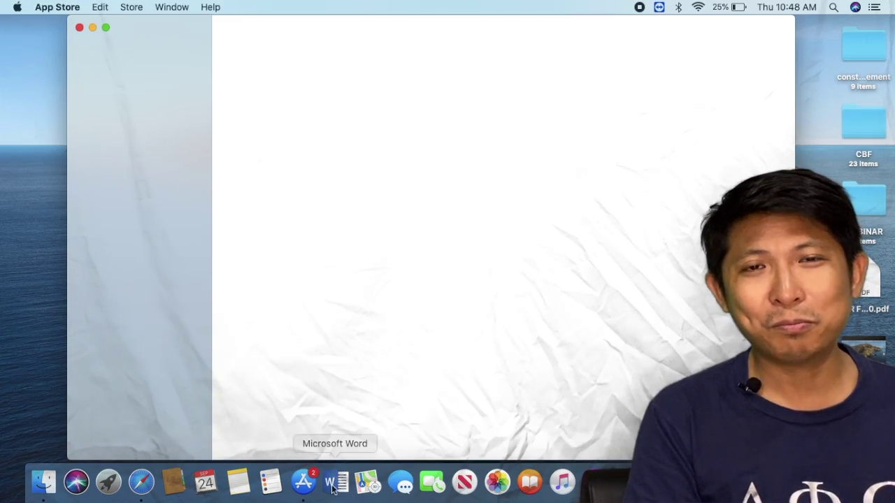
left_click(141, 482)
scroll(198, 381, "down", 3)
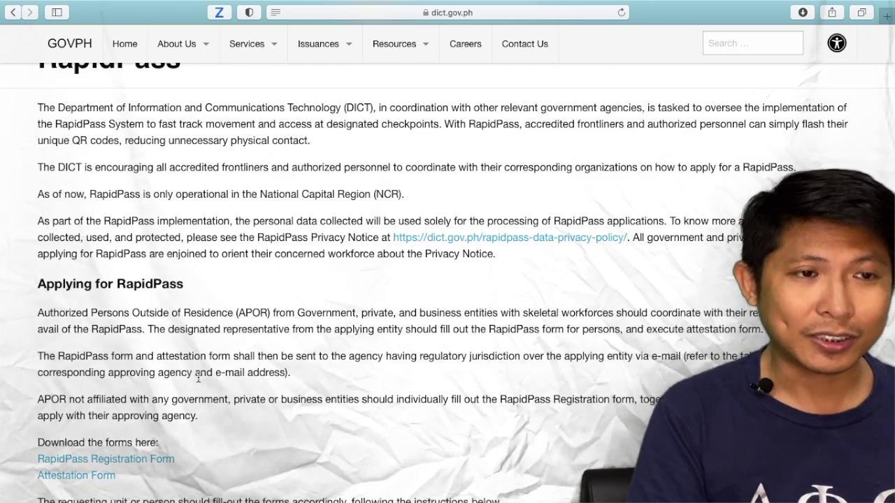
- Reload the DICT RapidPass page from the address bar
scroll(311, 257, "up", 3)
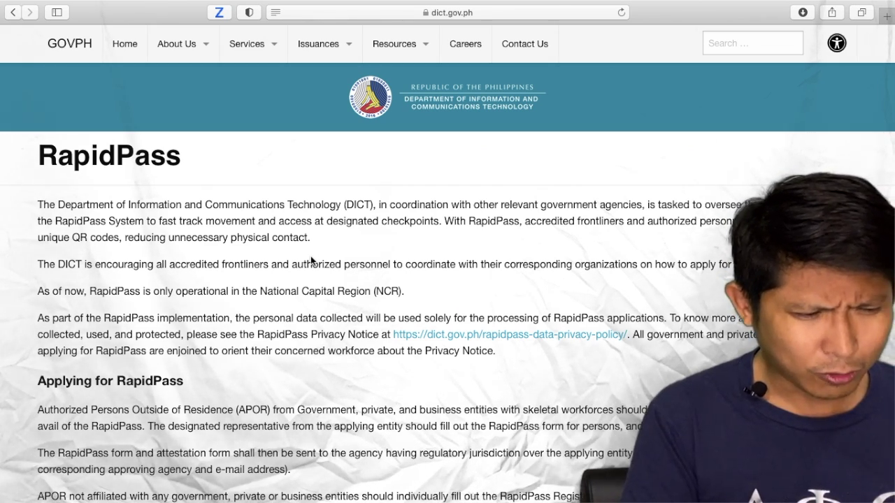
left_click(485, 15)
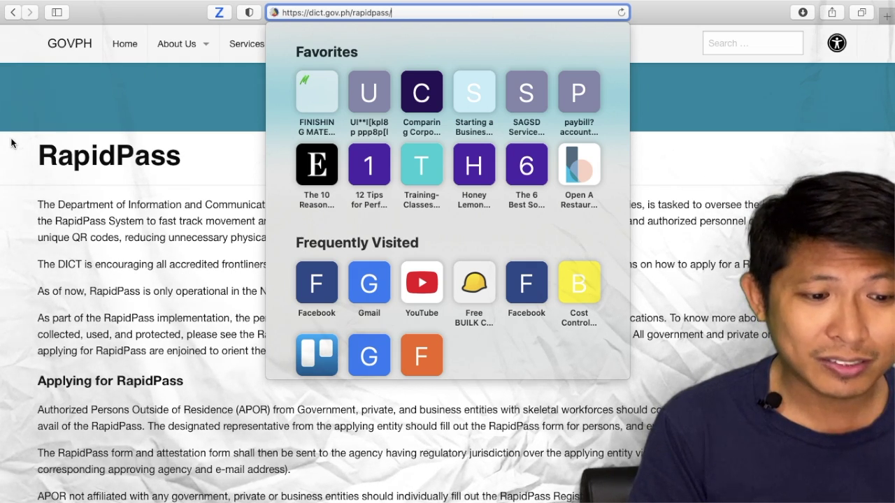
key("Return")
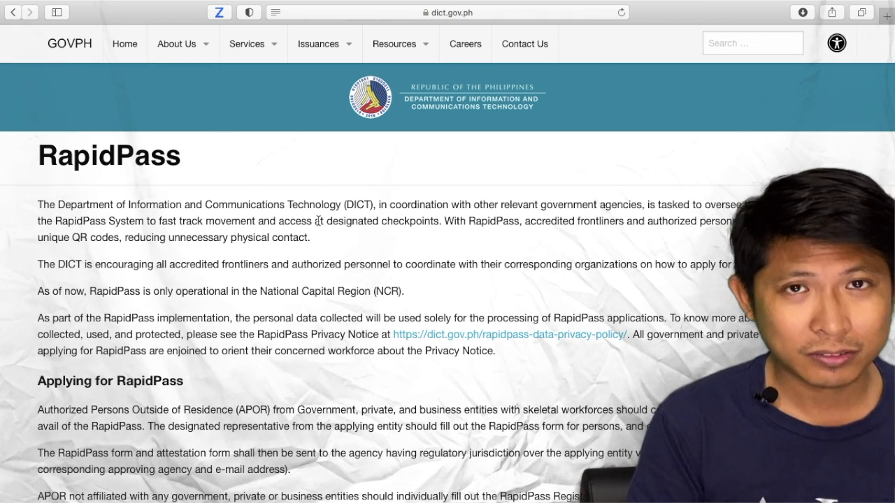
- Scroll down to the form links and download the RapidPass Registration Form
scroll(298, 253, "down", 1)
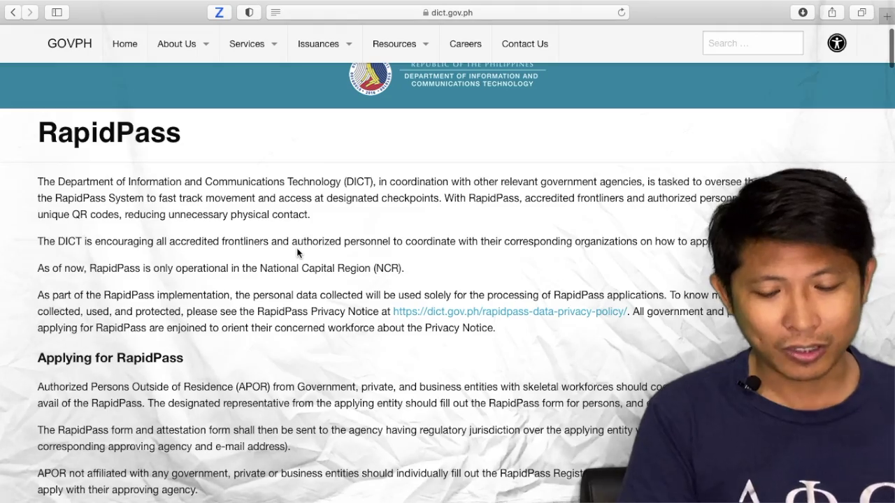
scroll(297, 253, "down", 1)
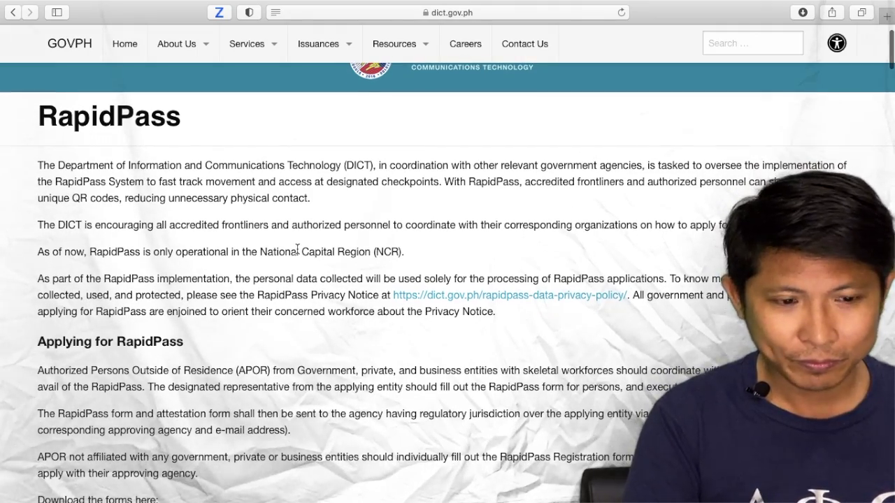
scroll(297, 251, "down", 5)
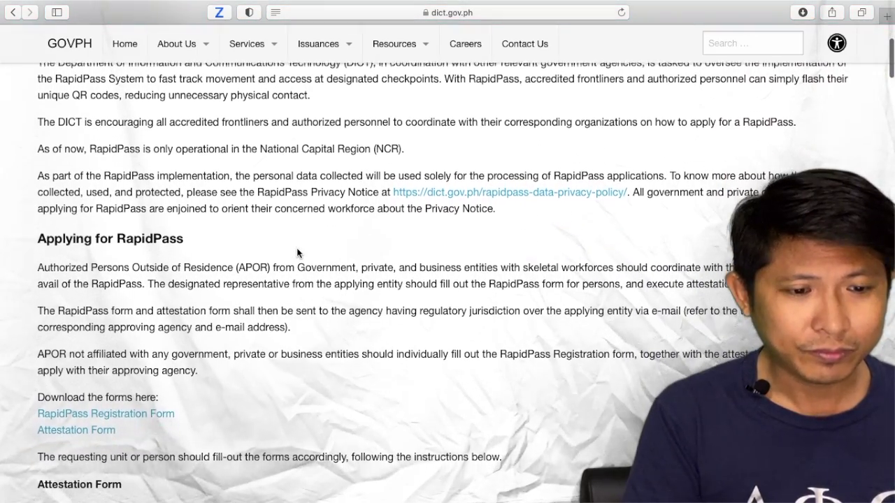
scroll(297, 252, "down", 3)
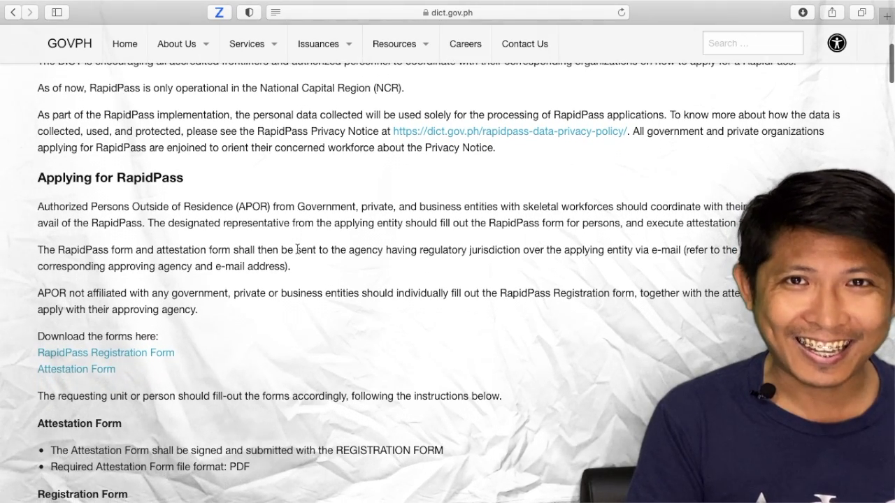
left_click(141, 360)
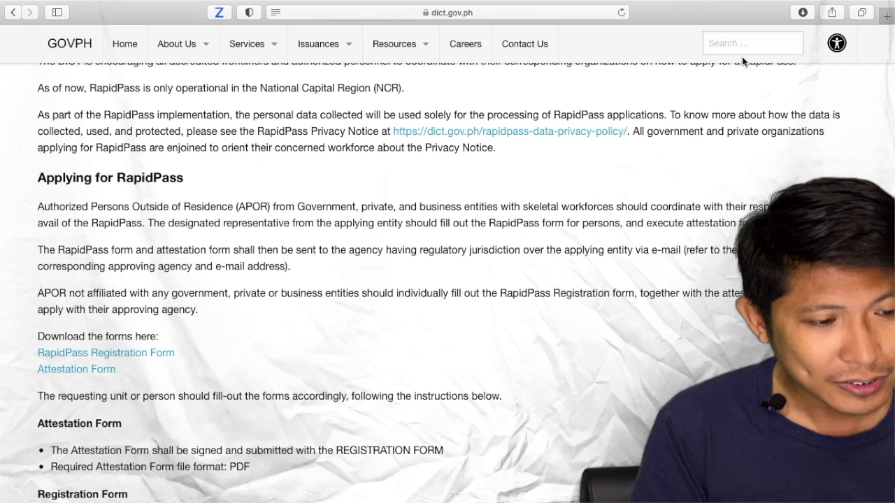
- Open the downloaded RapidPass-Registration .xlsx file from Safari's downloads list
left_click(803, 12)
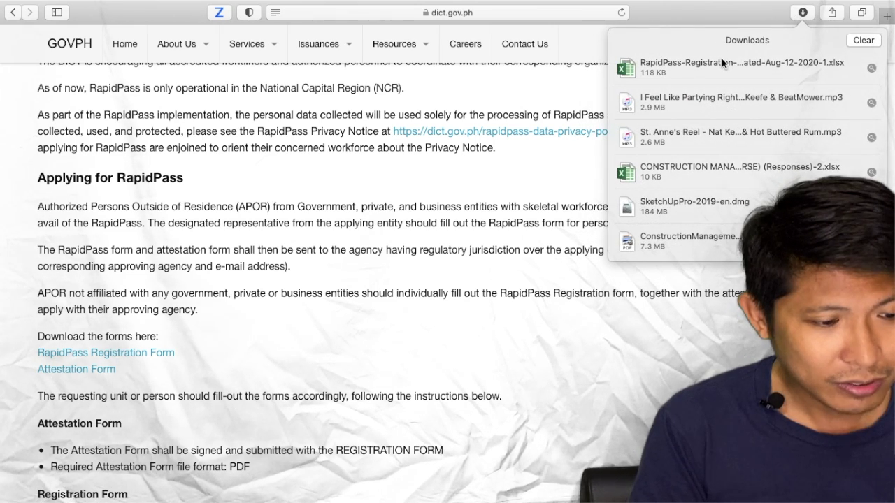
left_click(722, 61)
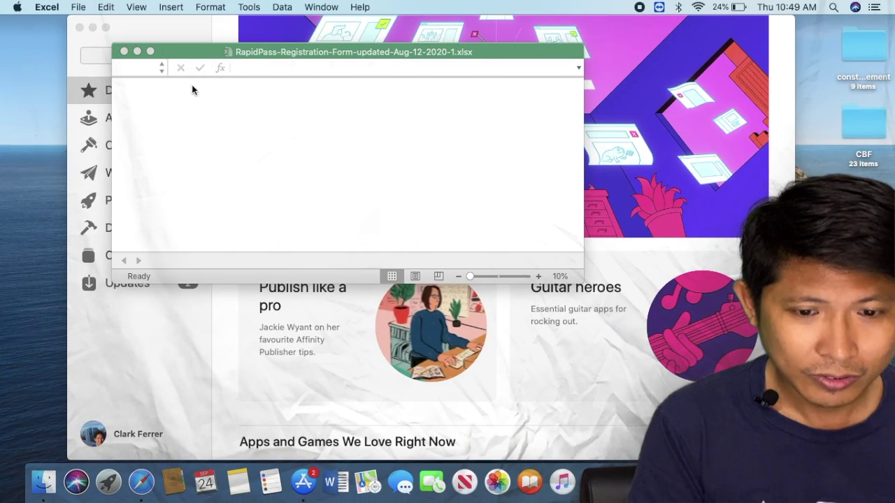
- Close the App Store, show the registration spreadsheet full screen, and return to Safari
left_click(79, 26)
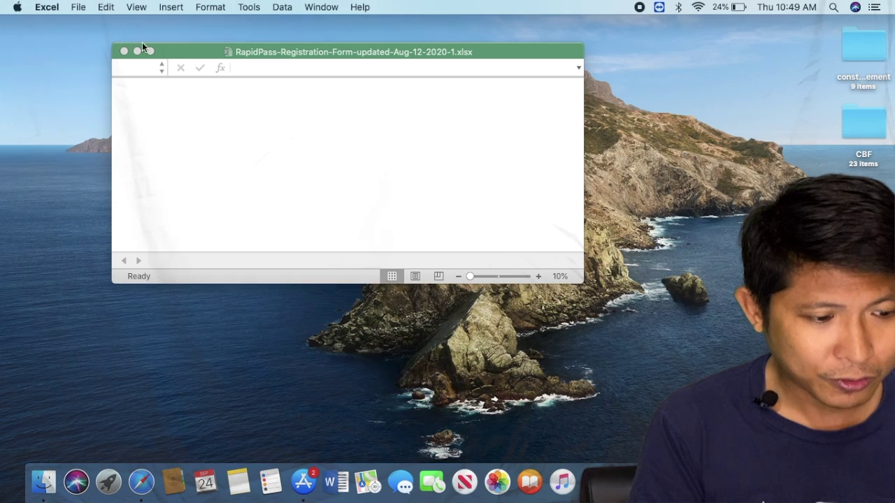
mouse_move(151, 55)
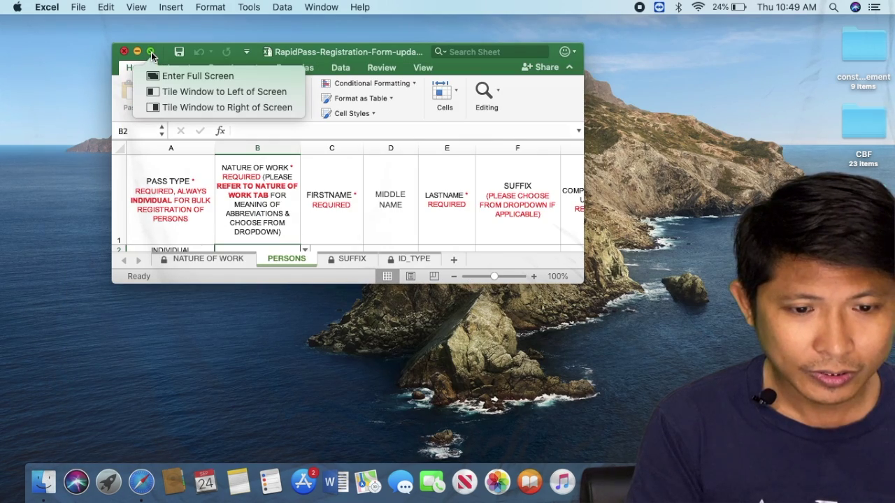
left_click(181, 77)
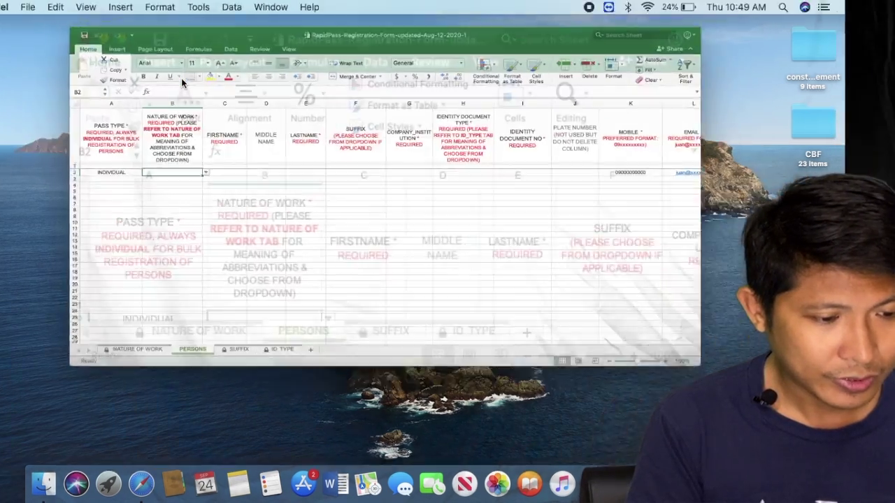
key("ctrl+Left")
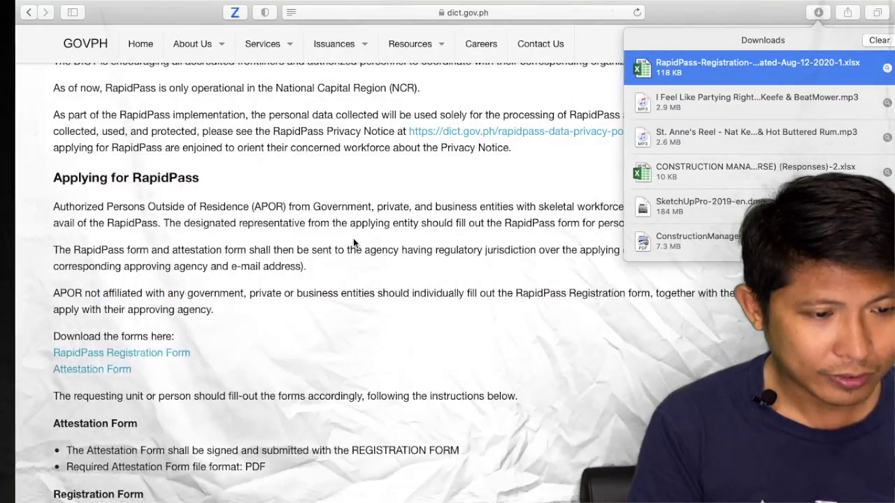
- Download the RapidPass Attestation Form and open the .docx from Safari's downloads list
left_click(98, 364)
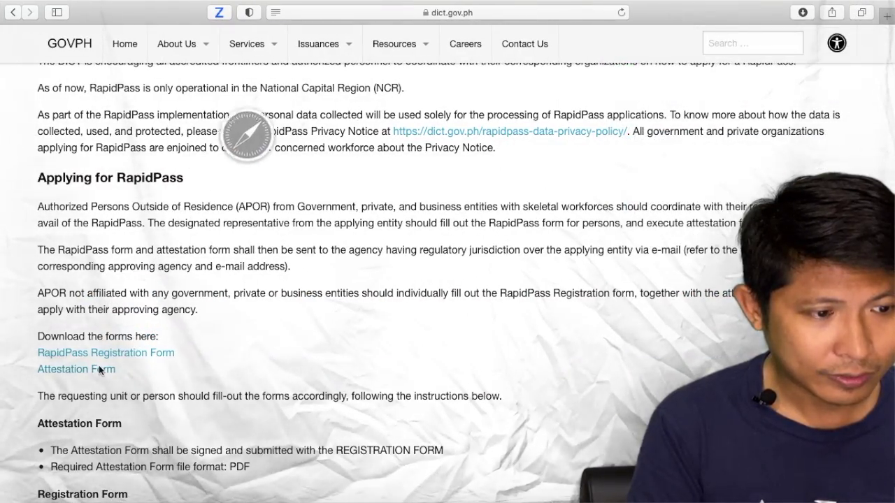
left_click(802, 12)
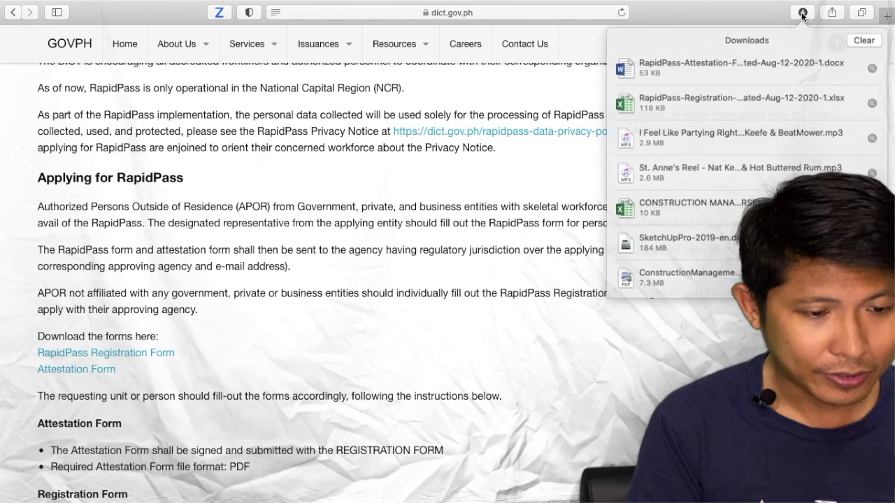
left_click(710, 63)
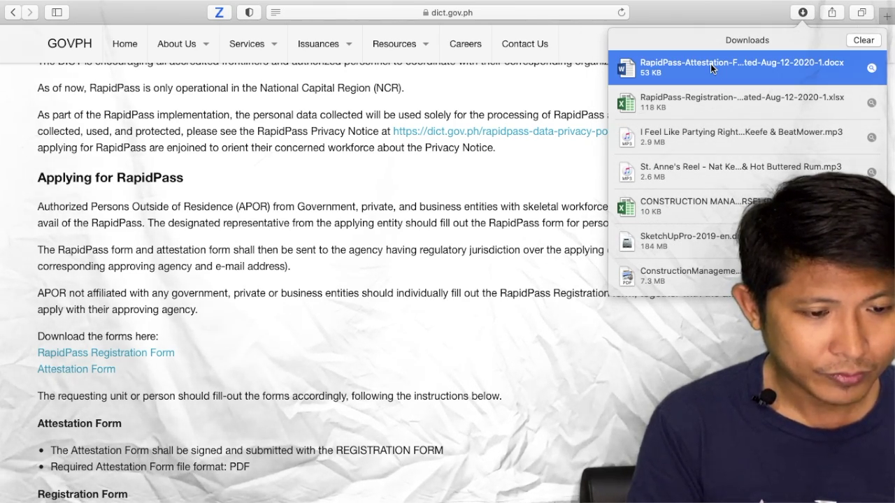
double_click(709, 63)
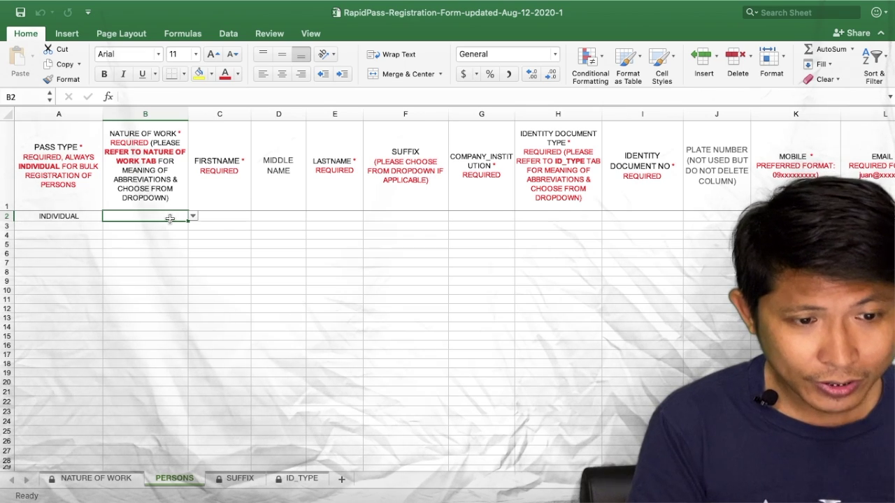
- View the Nature of Work choices in B2's dropdown, then return to the RapidPass page
left_click(193, 218)
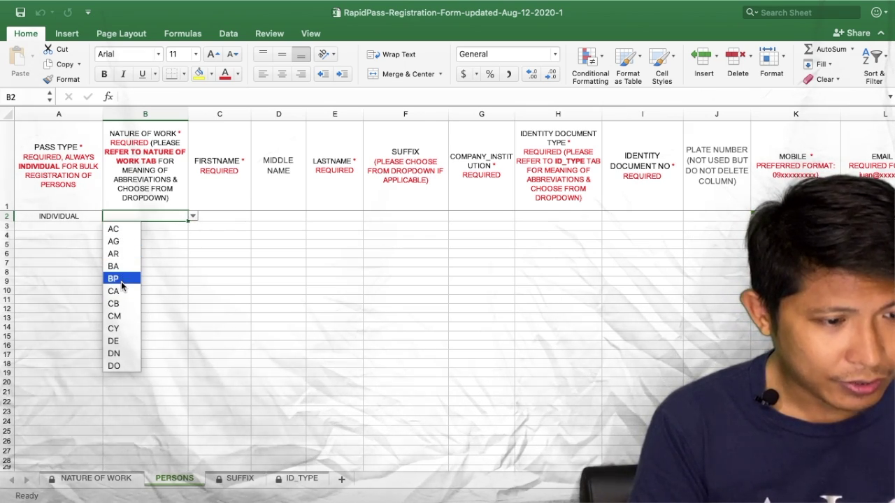
key("ctrl+Right")
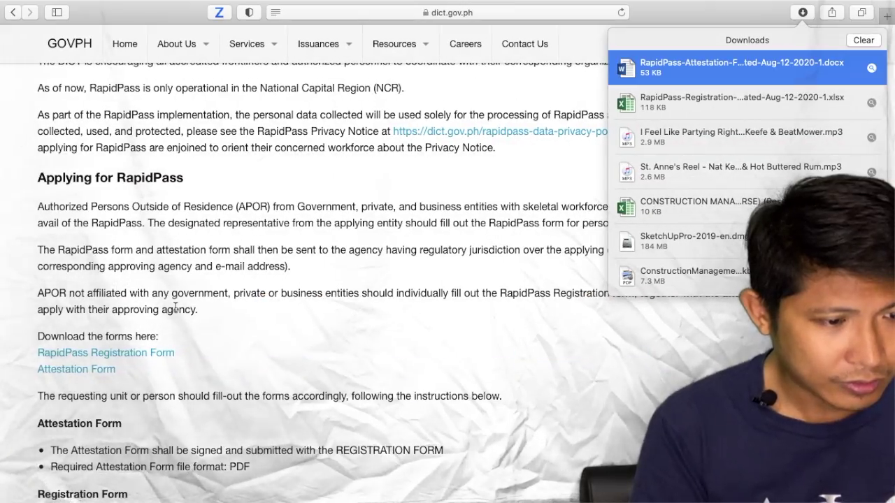
scroll(121, 281, "down", 10)
- Scroll down the RapidPass category list and highlight the Department of Trade and Industry heading
scroll(175, 307, "down", 4)
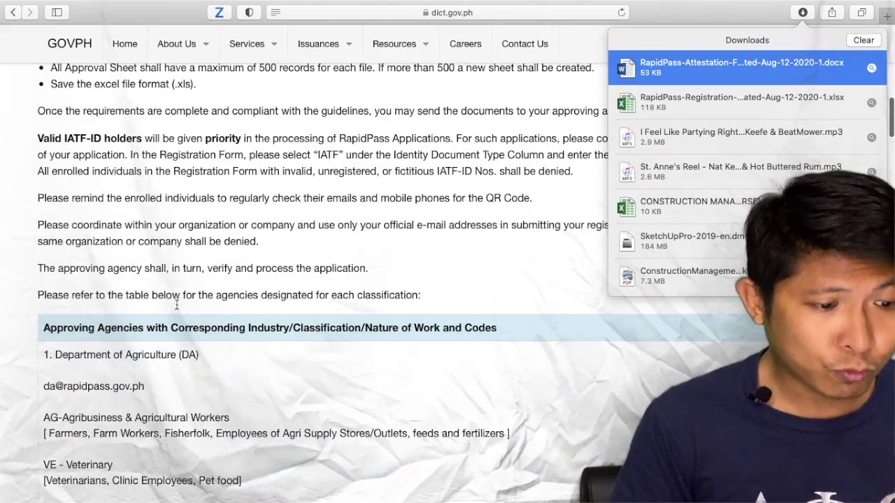
left_click(802, 30)
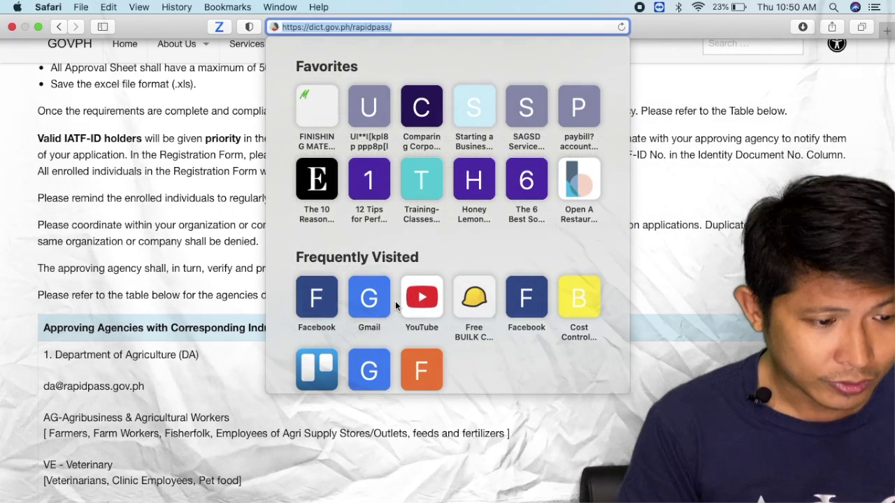
left_click(689, 300)
scroll(394, 372, "down", 3)
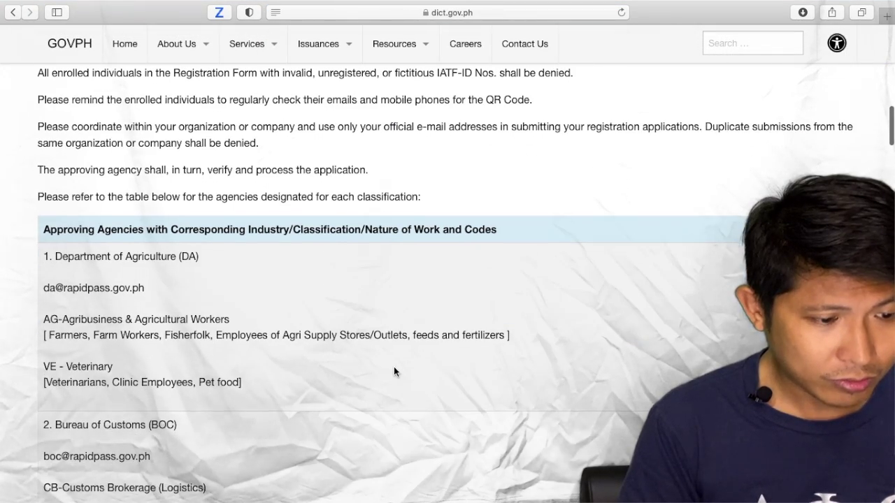
scroll(394, 370, "down", 2)
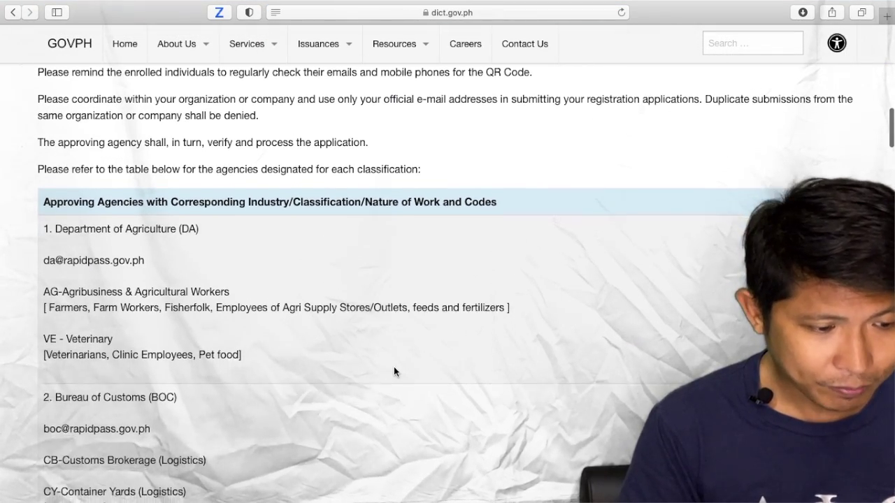
scroll(144, 269, "down", 6)
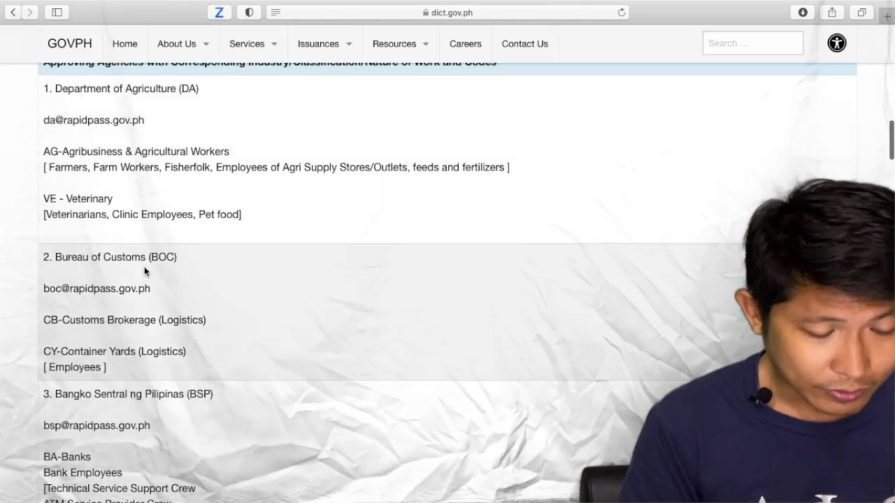
scroll(144, 270, "down", 5)
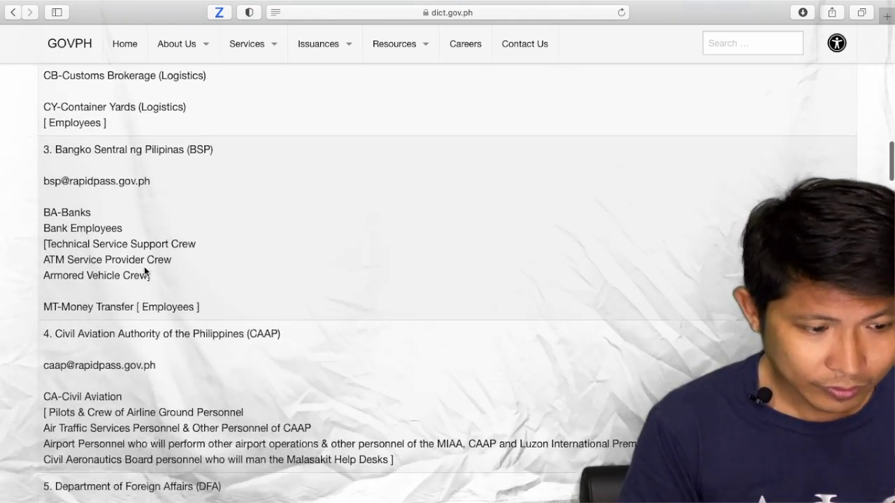
scroll(144, 266, "down", 9)
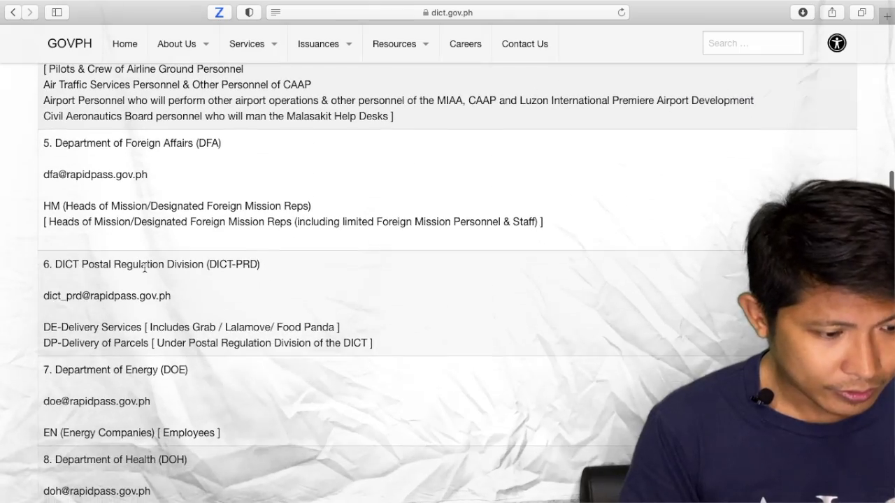
scroll(144, 268, "down", 4)
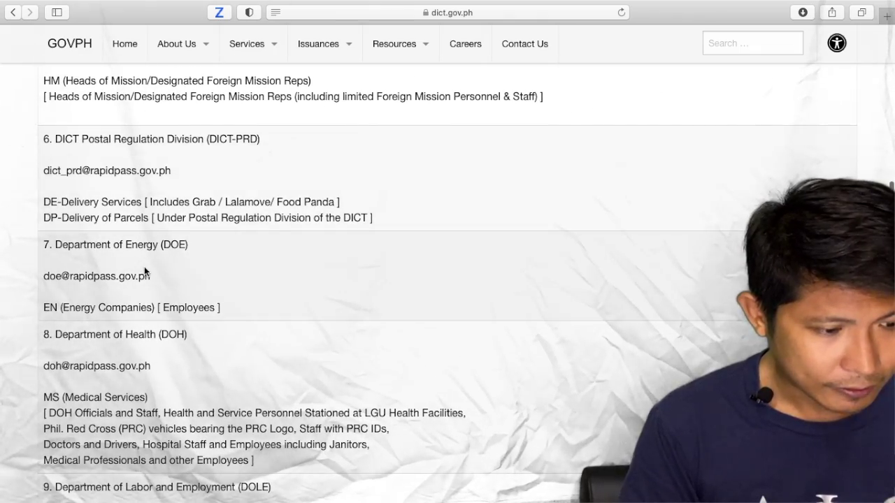
scroll(144, 268, "down", 6)
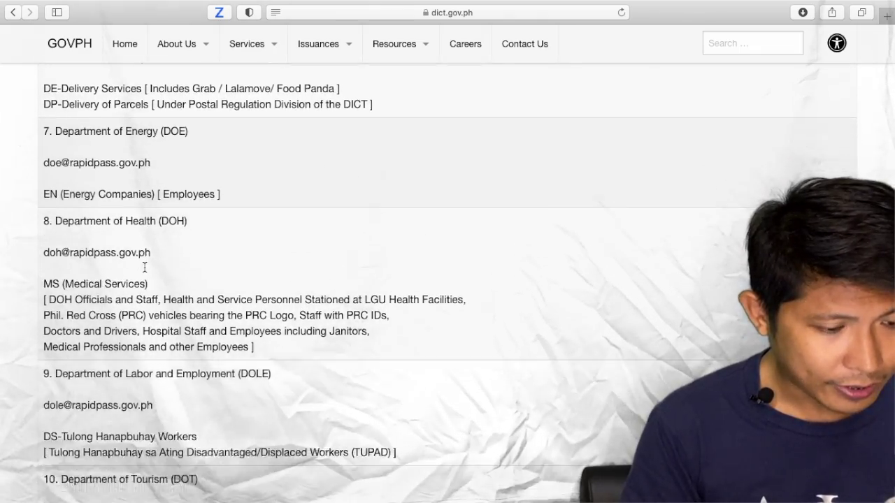
scroll(144, 268, "down", 11)
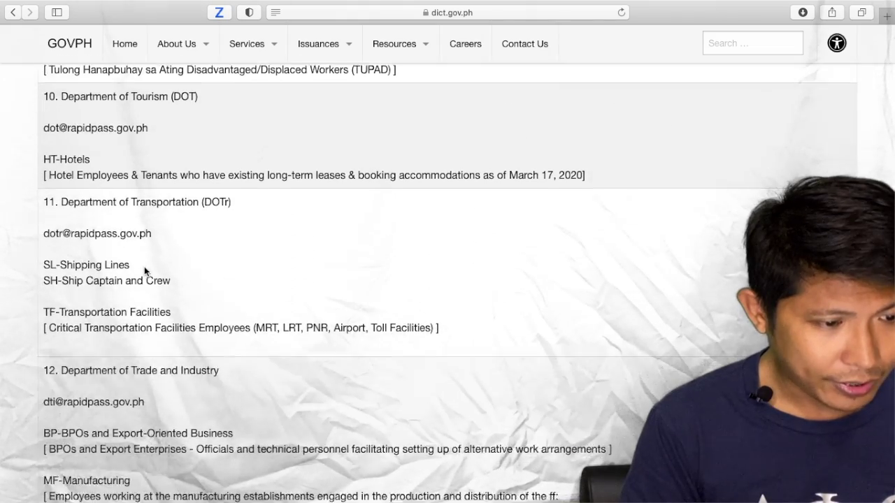
scroll(144, 266, "down", 1)
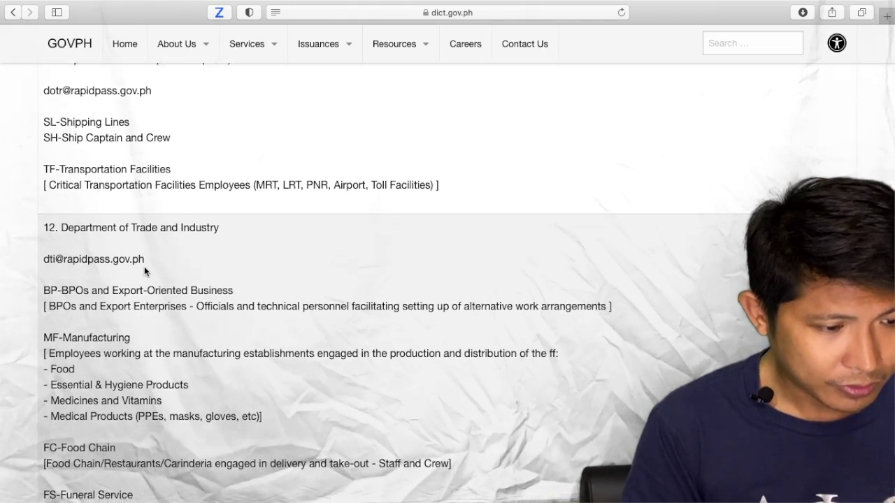
scroll(136, 242, "down", 1)
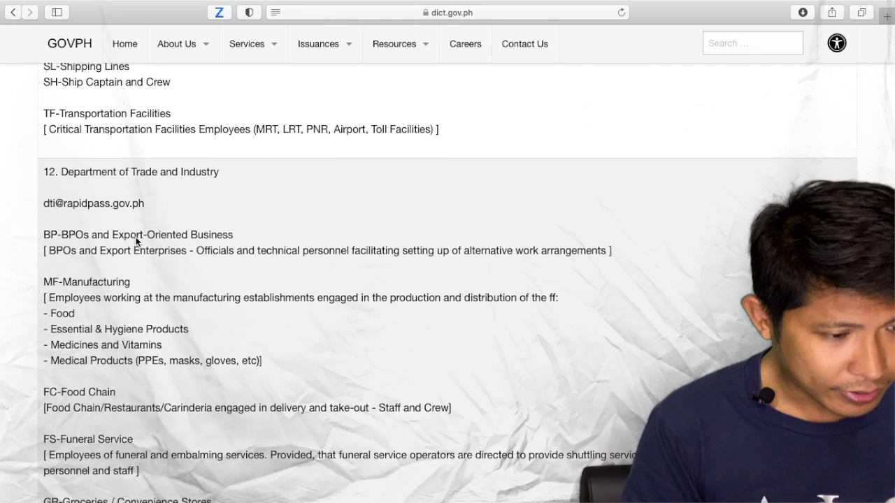
left_click_drag(62, 170, 241, 183)
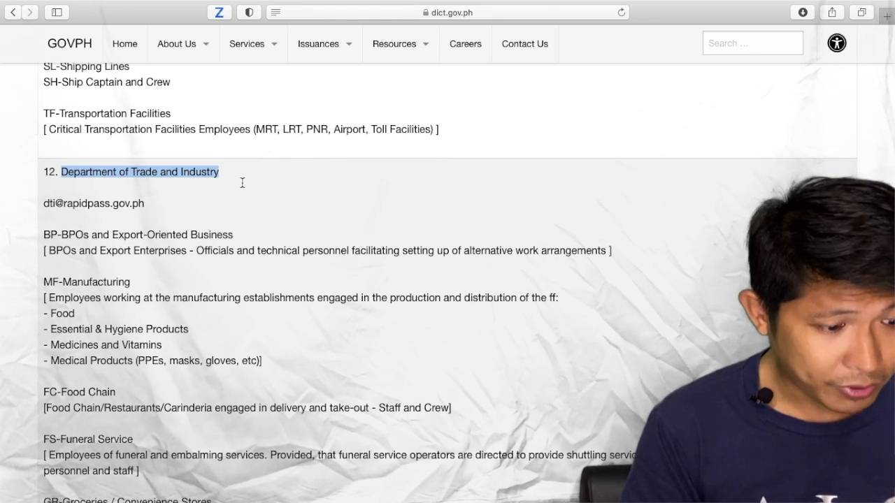
- Highlight the SB – Services to Buildings category line
scroll(169, 257, "down", 4)
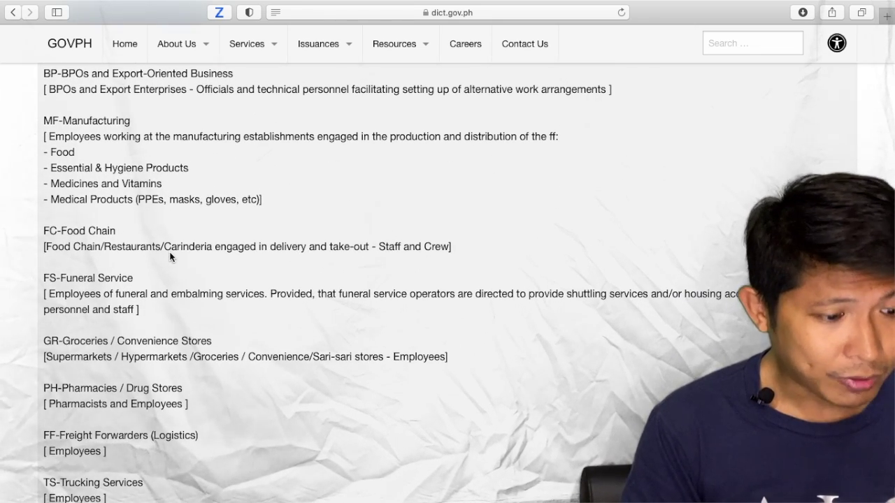
scroll(170, 257, "down", 4)
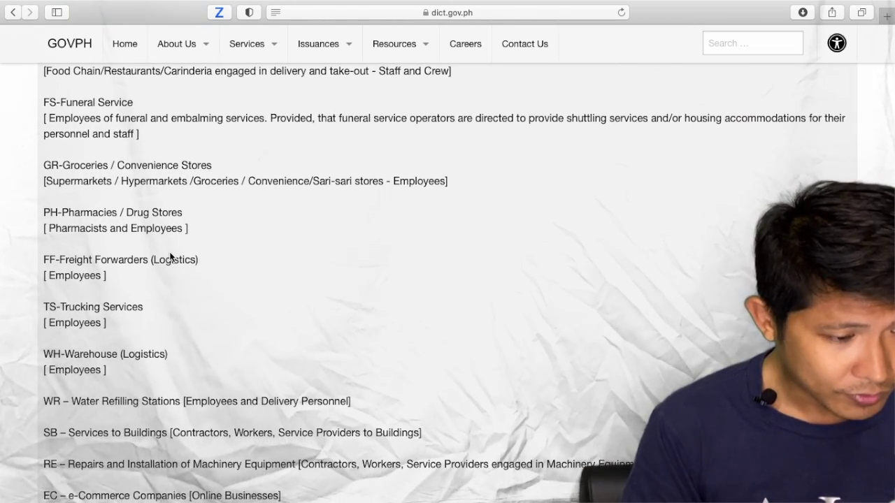
scroll(170, 258, "down", 5)
left_click_drag(46, 246, 430, 242)
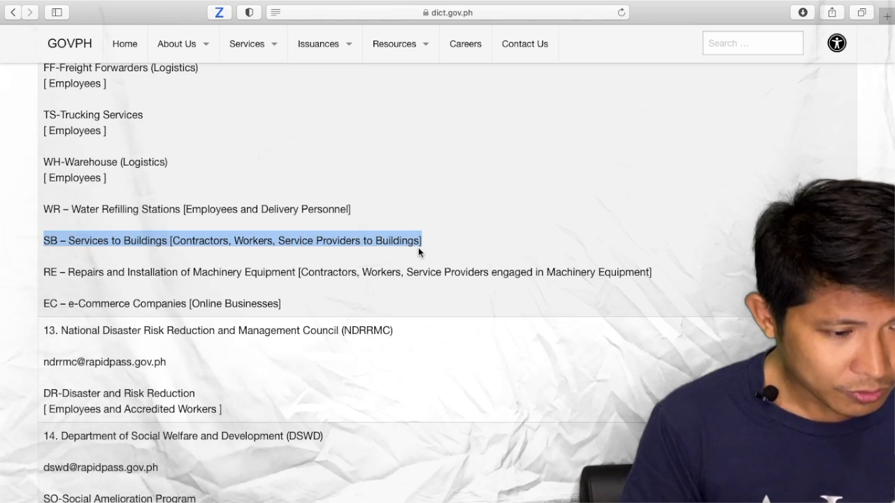
- Locate and highlight the PRC approving agency's e-mail address
scroll(418, 247, "down", 1)
scroll(418, 247, "down", 5)
scroll(418, 249, "down", 5)
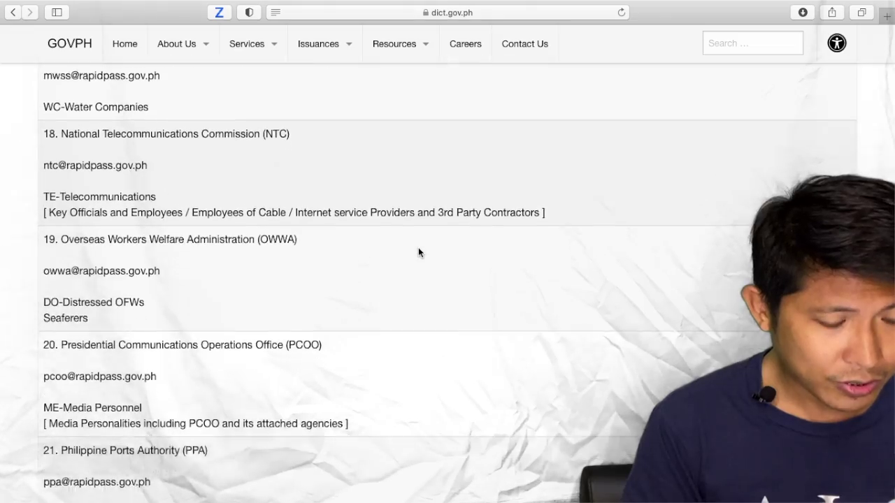
scroll(418, 252, "down", 15)
scroll(419, 253, "up", 5)
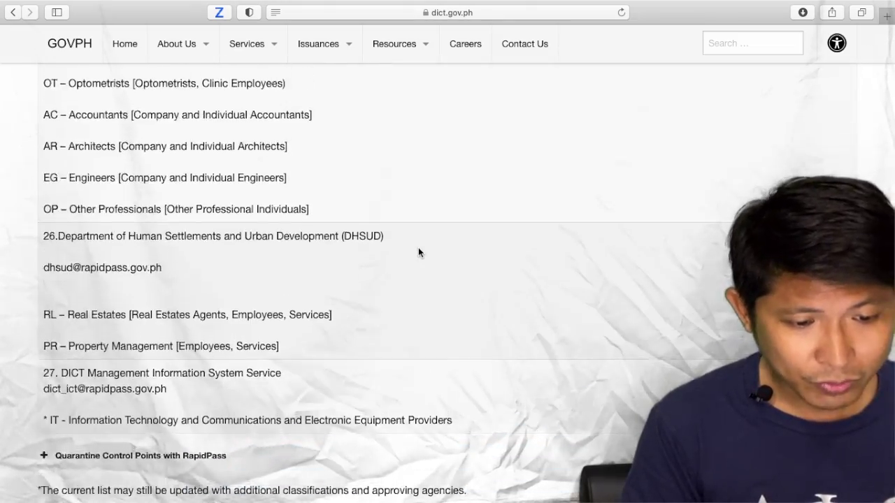
scroll(418, 252, "up", 5)
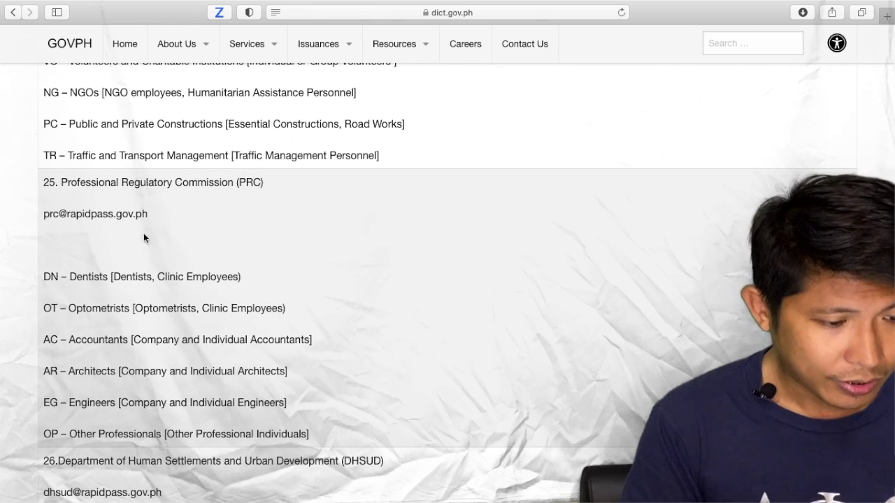
scroll(60, 212, "up", 1)
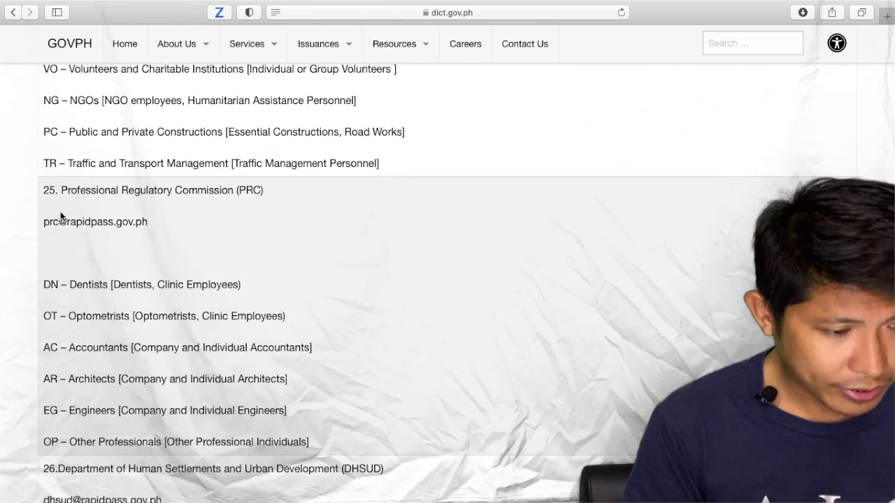
scroll(61, 215, "down", 1)
left_click_drag(41, 210, 146, 208)
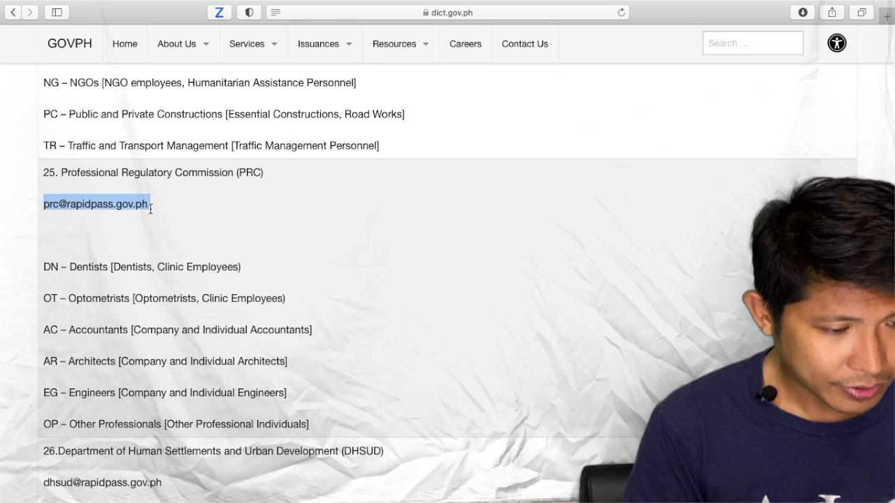
- Highlight the EG – Engineers category line, then bring up Mission Control
scroll(150, 208, "down", 3)
left_click_drag(44, 344, 291, 343)
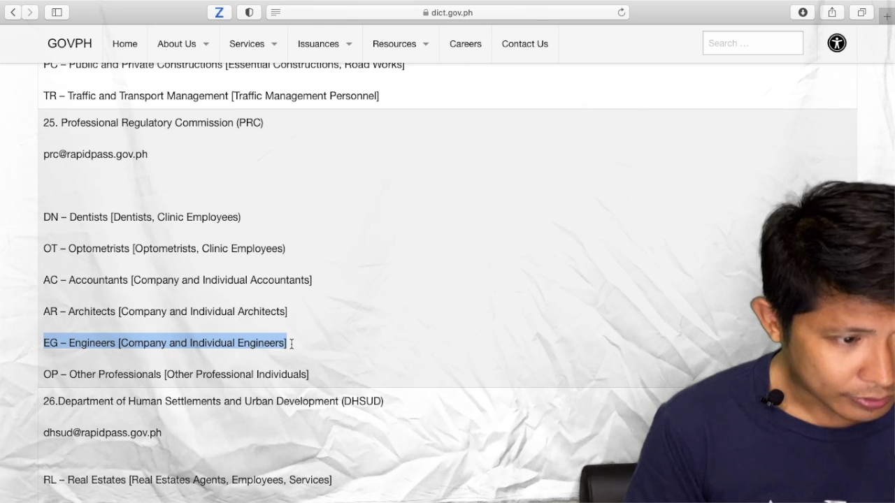
scroll(291, 344, "down", 3)
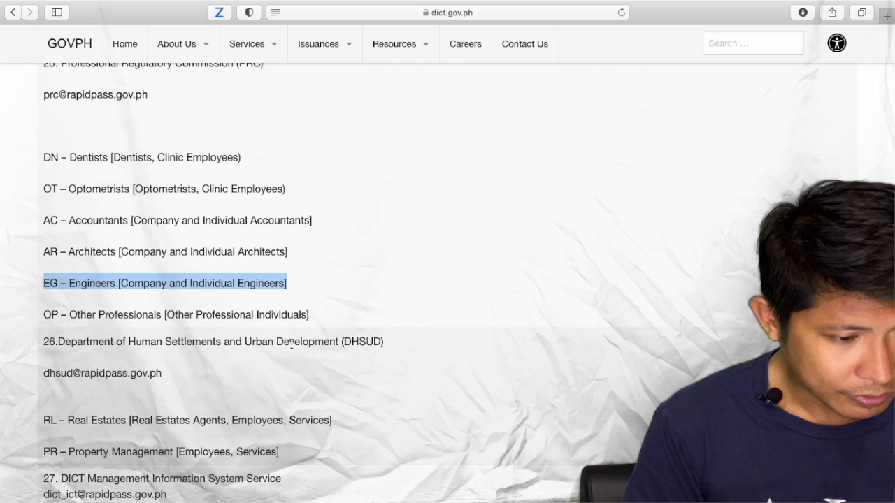
key("ctrl+Up")
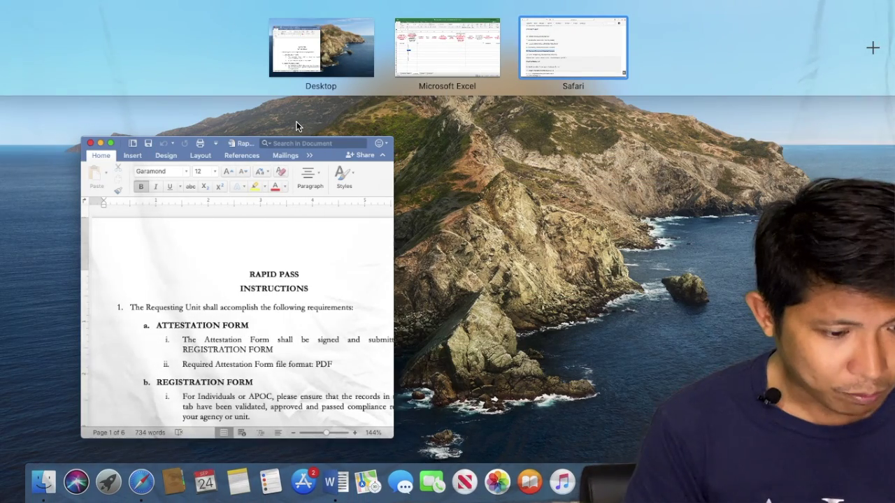
- Switch to the Excel registration sheet and set B2's nature of work to SB
left_click(428, 67)
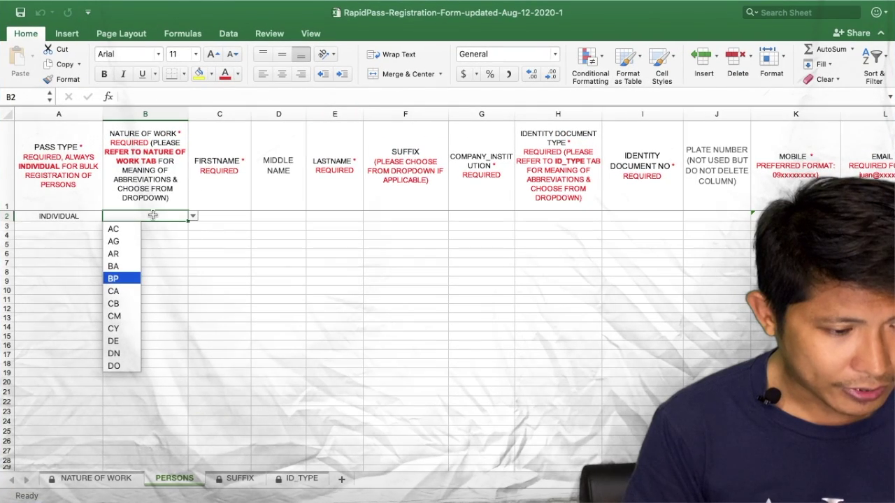
scroll(122, 318, "down", 3)
scroll(122, 319, "down", 10)
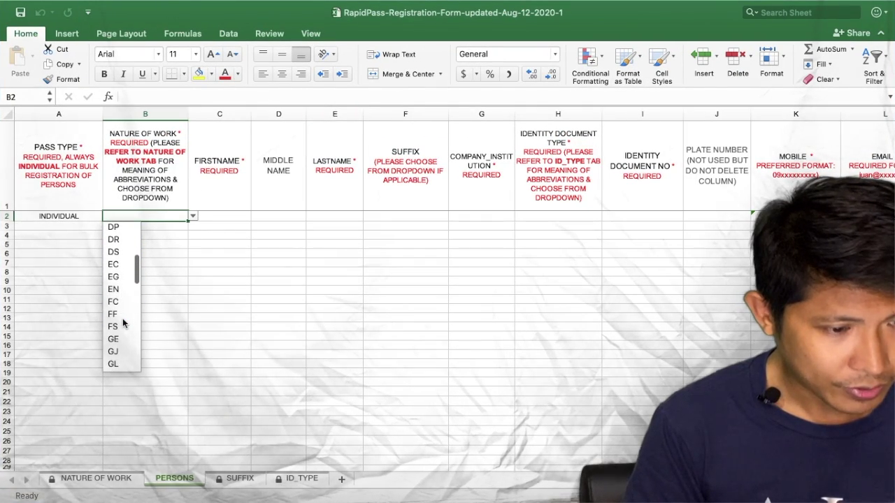
scroll(122, 318, "down", 5)
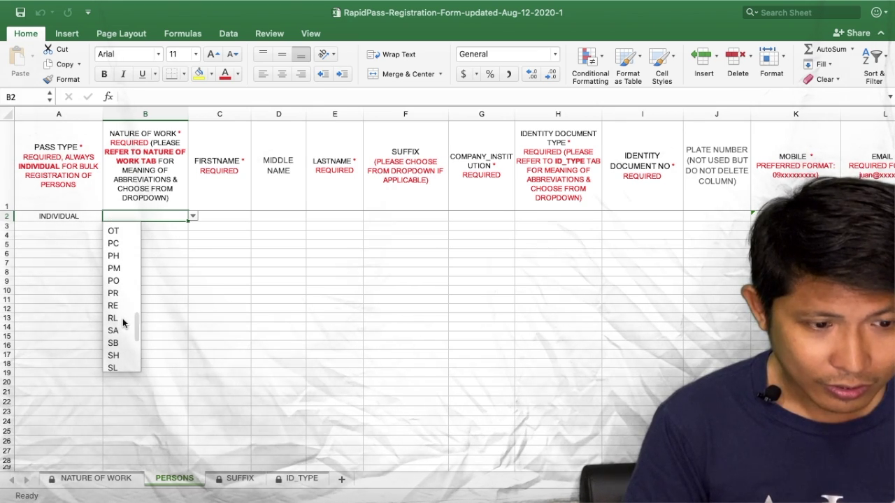
left_click(115, 344)
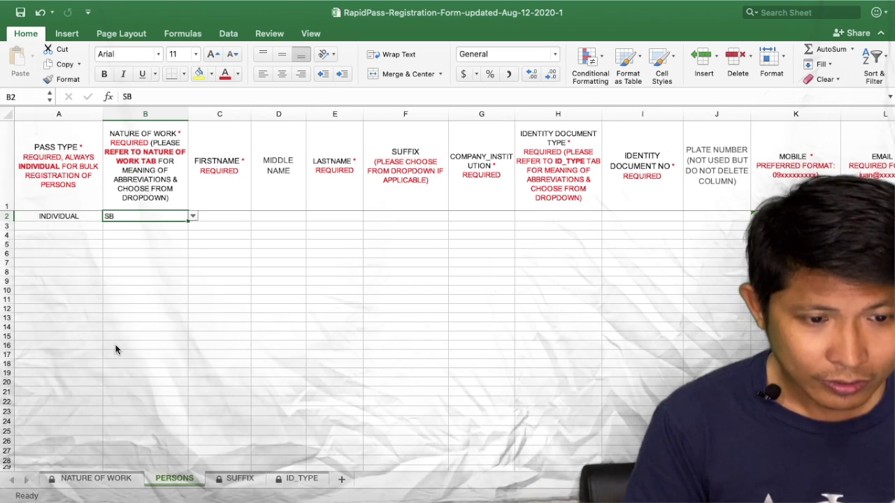
- Enter the person's first and last name and company DELTA DNC INC in row 2
left_click(223, 215)
key("Tab")
key("Tab")
key("Tab")
key("Tab")
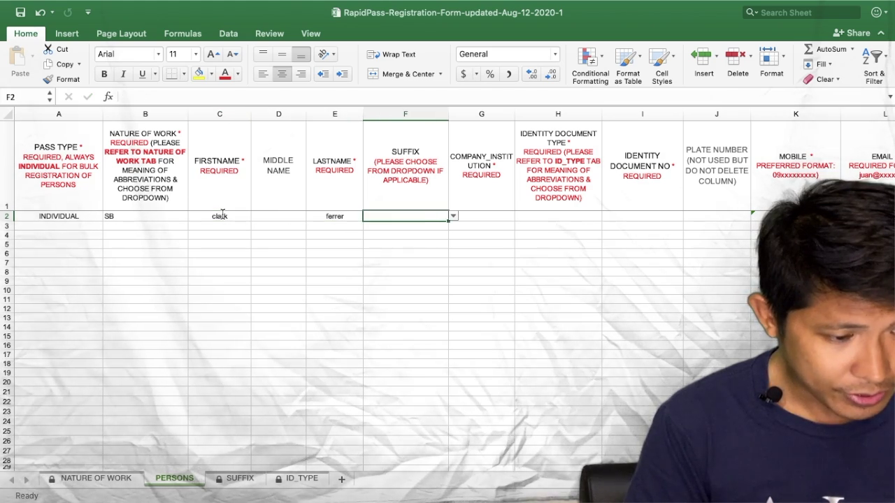
type("delta")
key("BackSpace")
key("BackSpace")
key("BackSpace")
key("BackSpace")
key("BackSpace")
key("BackSpace")
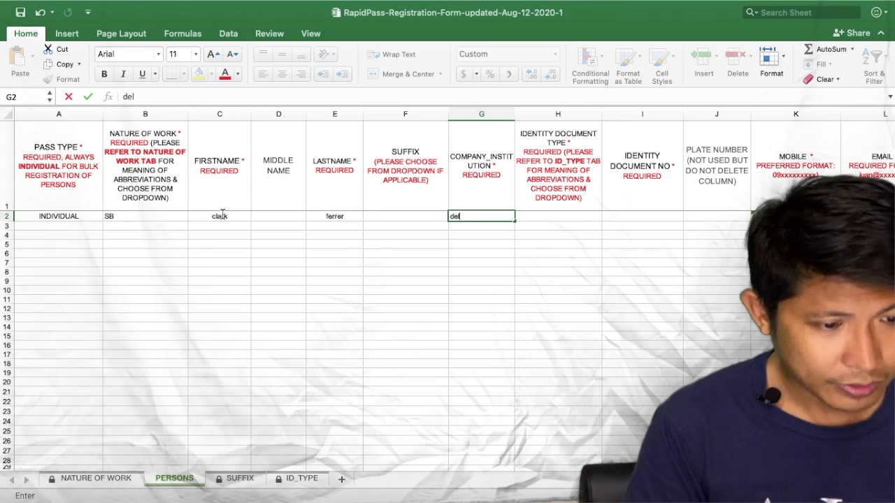
type("DELTA DNC")
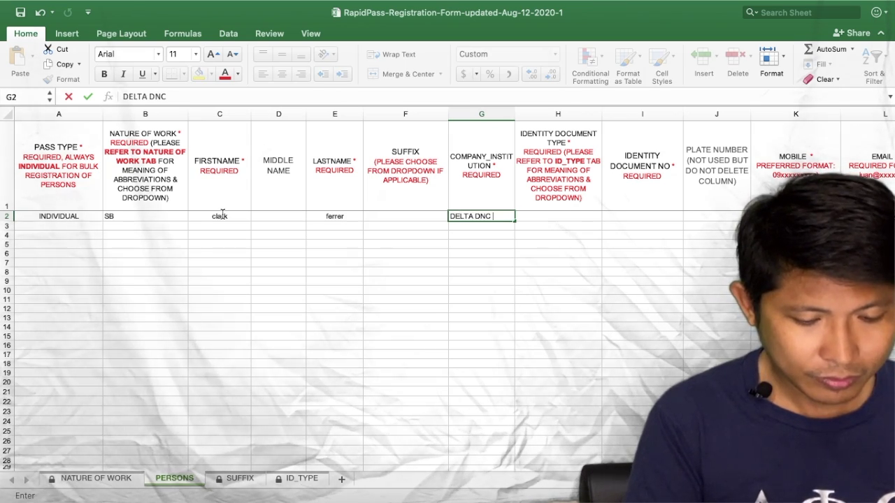
type(" INC")
key("Tab")
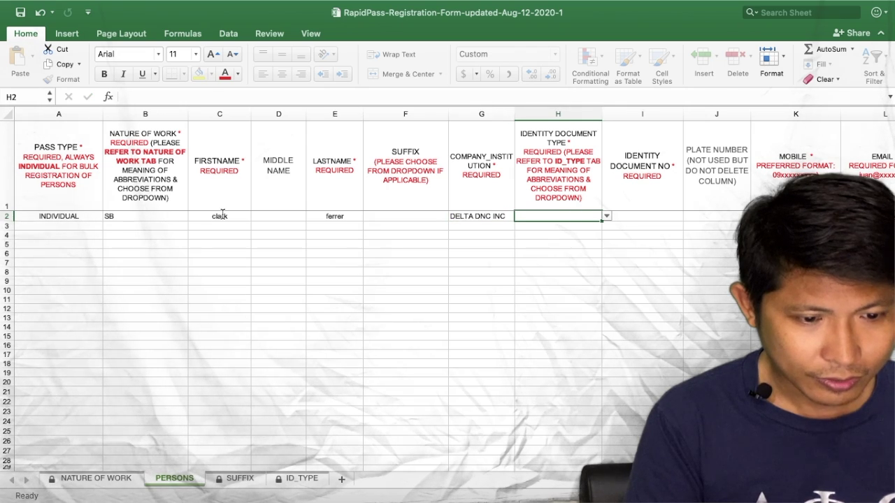
- Set the identity document type in H2 to PRC
left_click(606, 217)
scroll(530, 322, "down", 3)
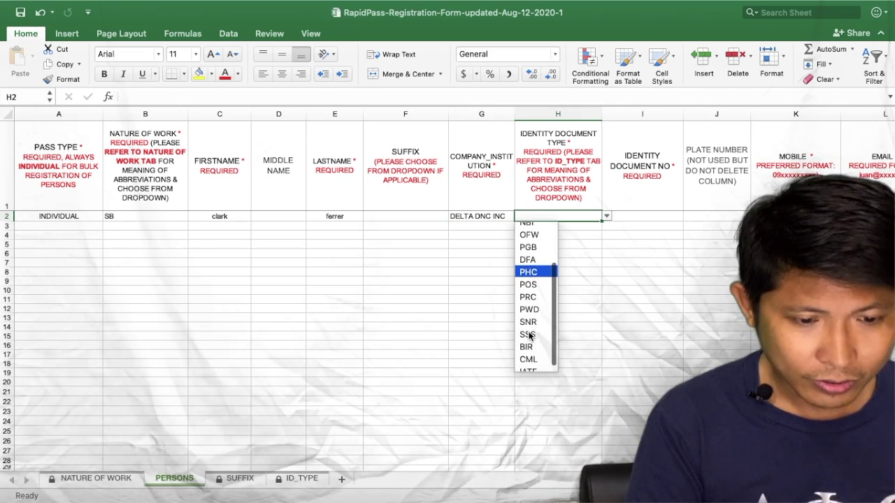
left_click(530, 295)
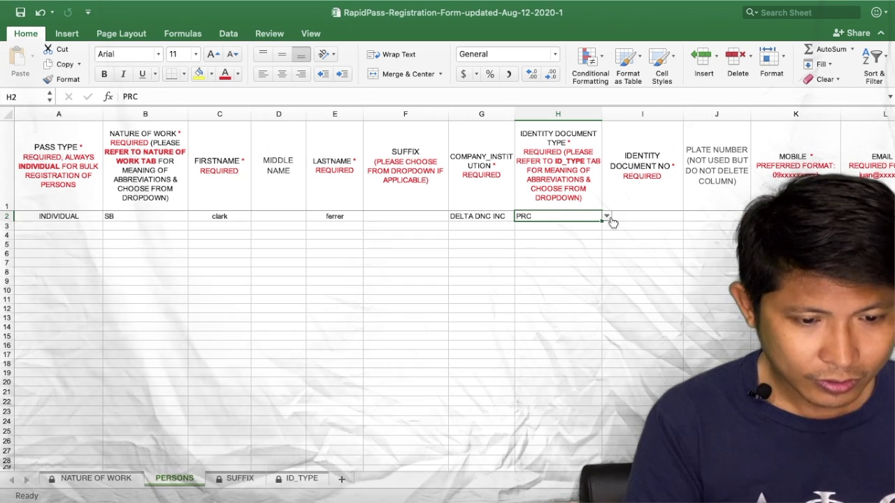
- Enter XXXXX as ID number, a placeholder mobile, and a masked Gmail address in row 2
left_click(635, 216)
scroll(634, 216, "right", 2)
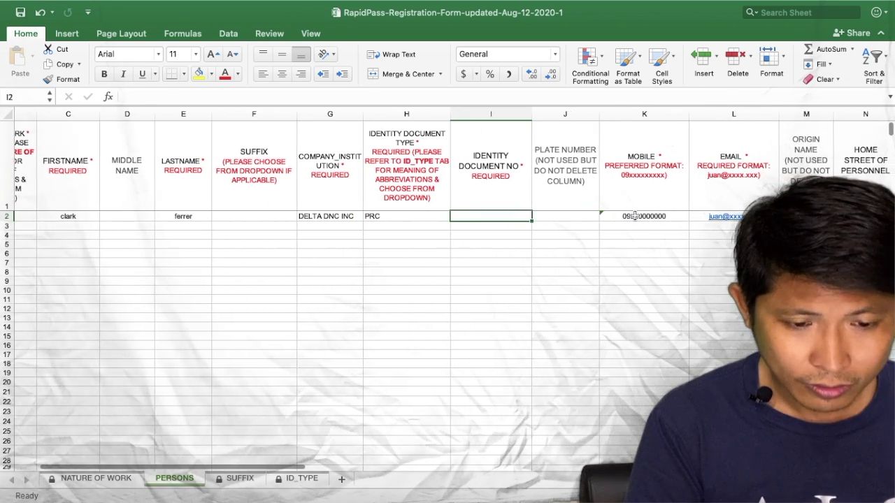
type("XXXX")
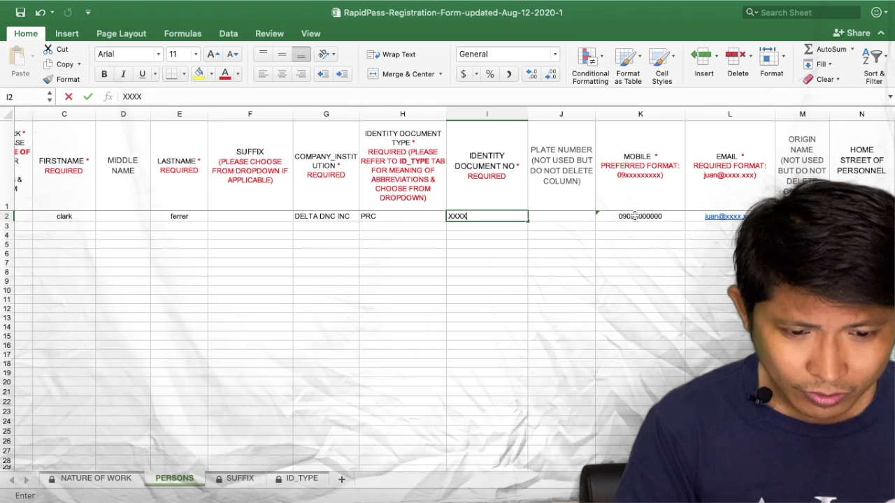
type("X")
key("Tab")
key("Tab")
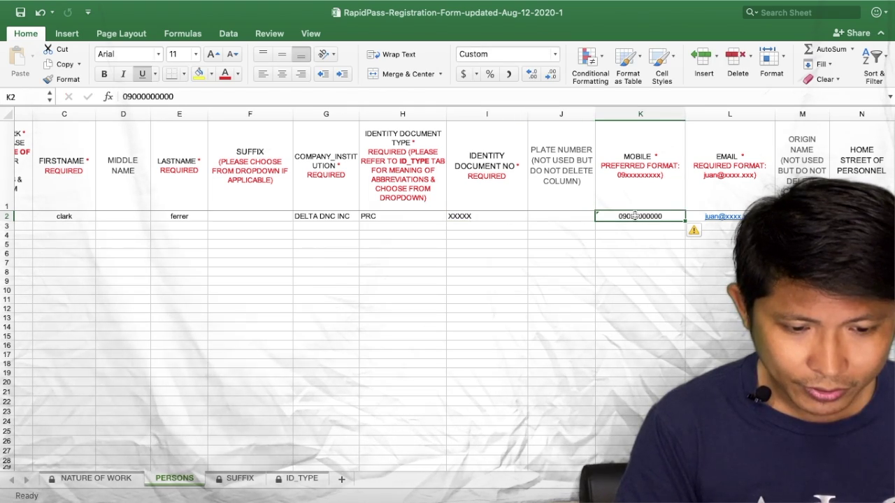
type("XXXXX")
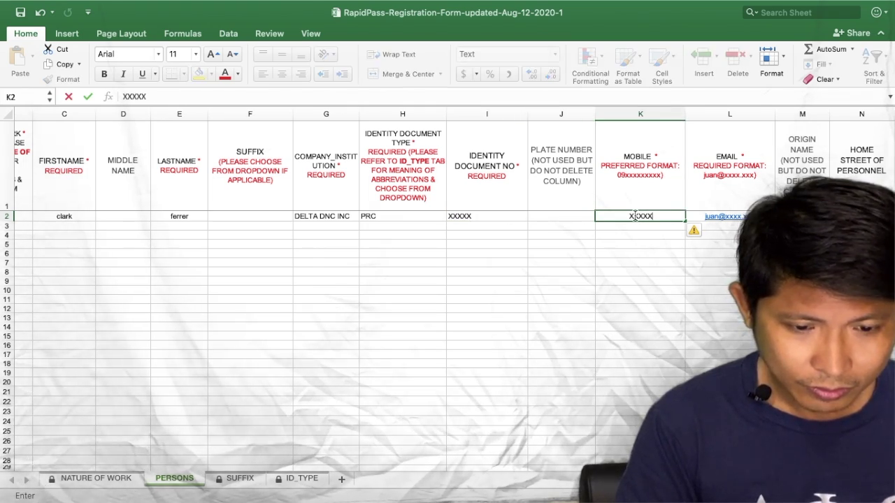
key("Tab")
type("XXXX")
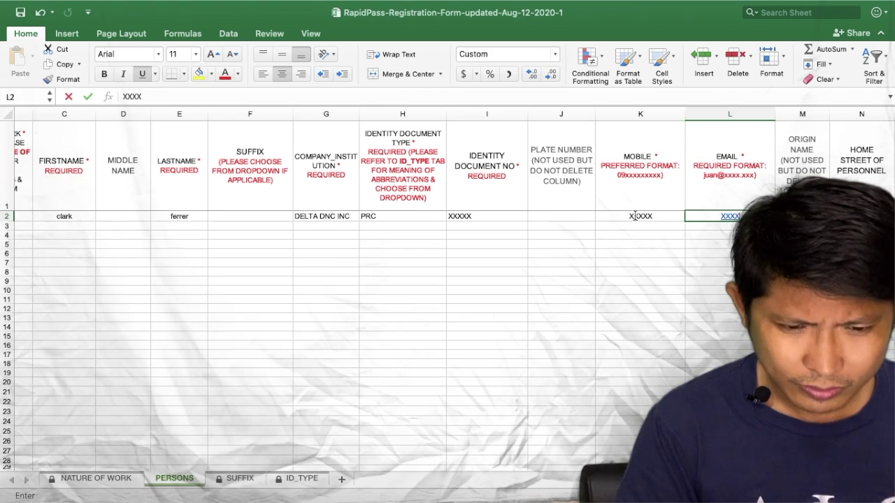
type("@GMAIL.COM")
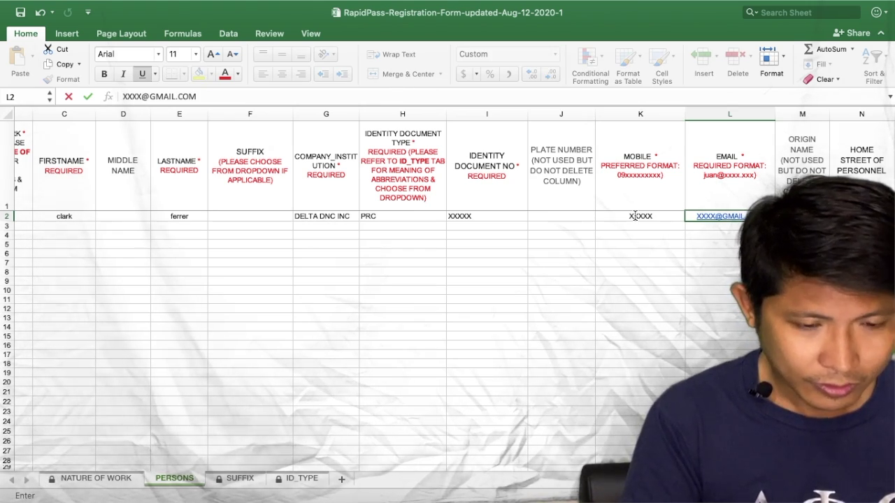
scroll(636, 218, "right", 5)
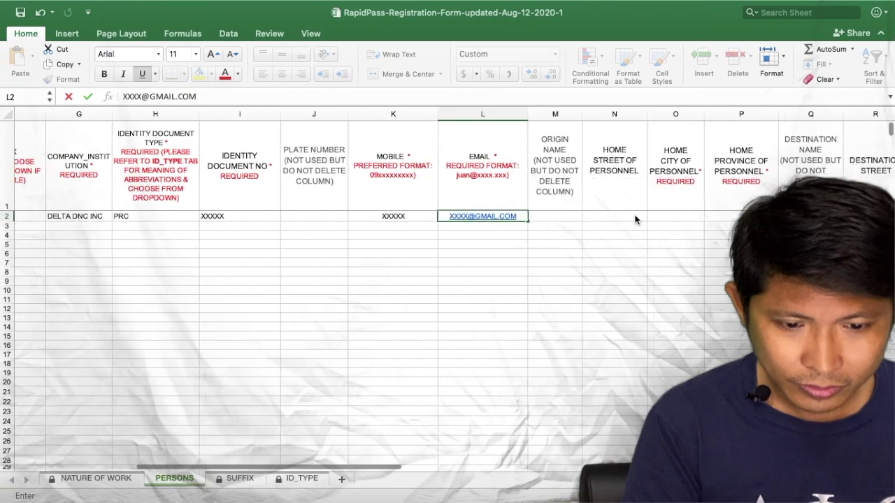
scroll(635, 219, "right", 2)
left_click(480, 225)
left_click(474, 216)
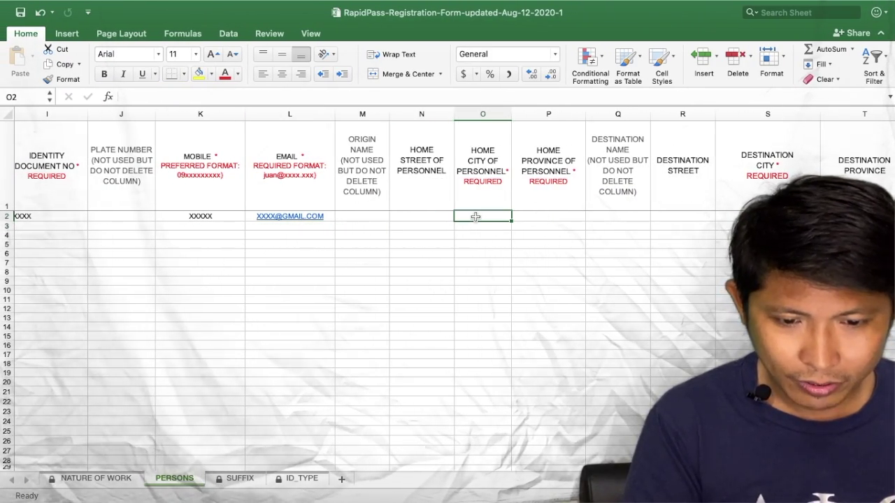
- Enter home city MANILA in O2 and home province NCR in P2, skipping the destination name
left_click(555, 216)
scroll(556, 216, "right", 3)
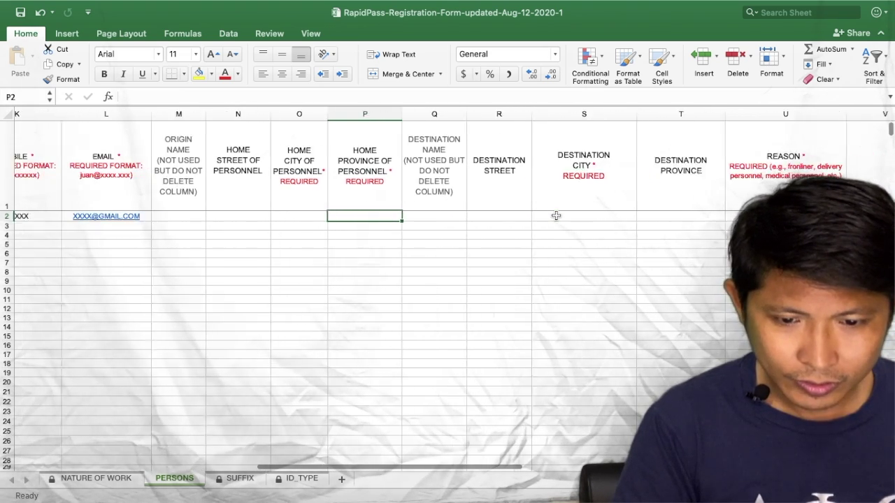
scroll(556, 216, "right", 1)
left_click(274, 216)
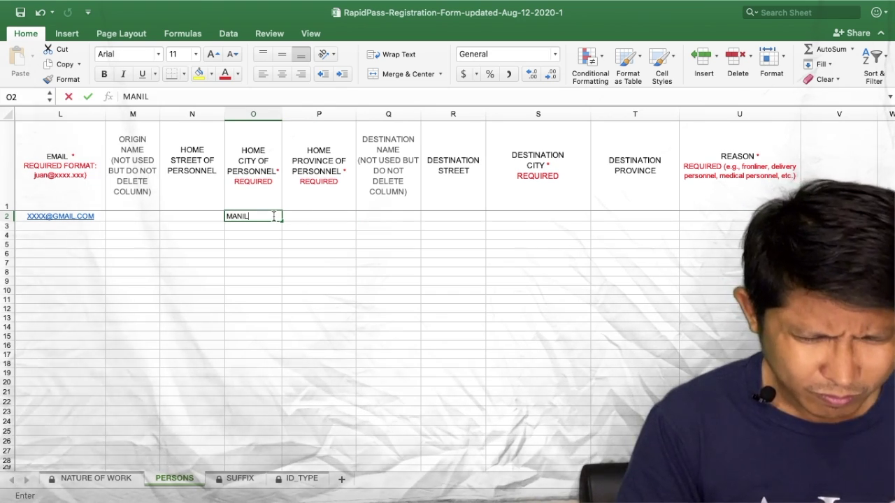
type("MANIL")
key("Tab")
double_click(274, 217)
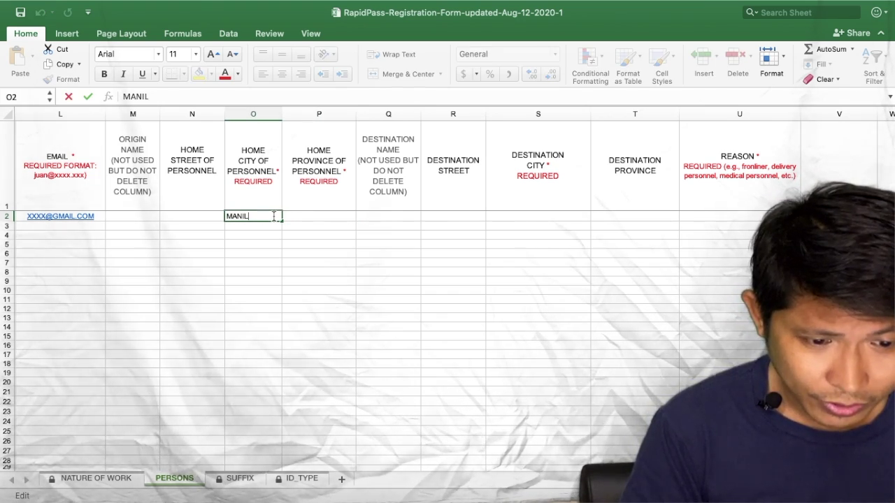
type("A")
key("Tab")
type("NCR")
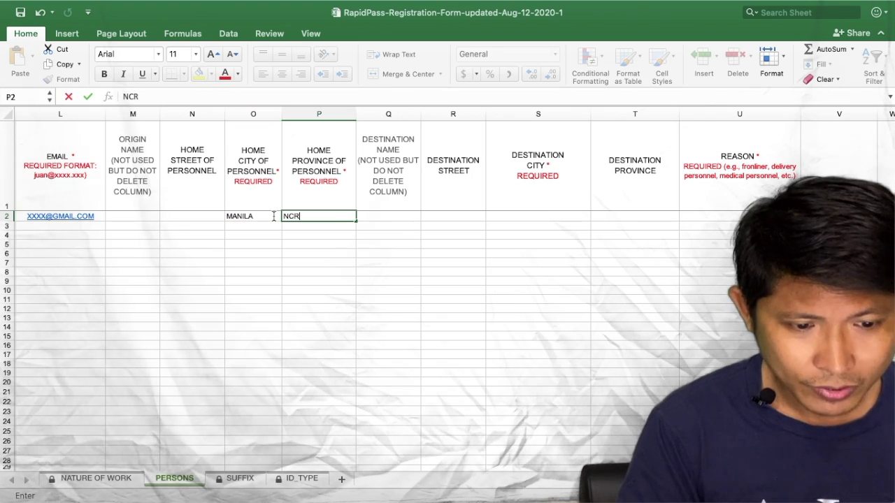
key("Tab")
key("Tab")
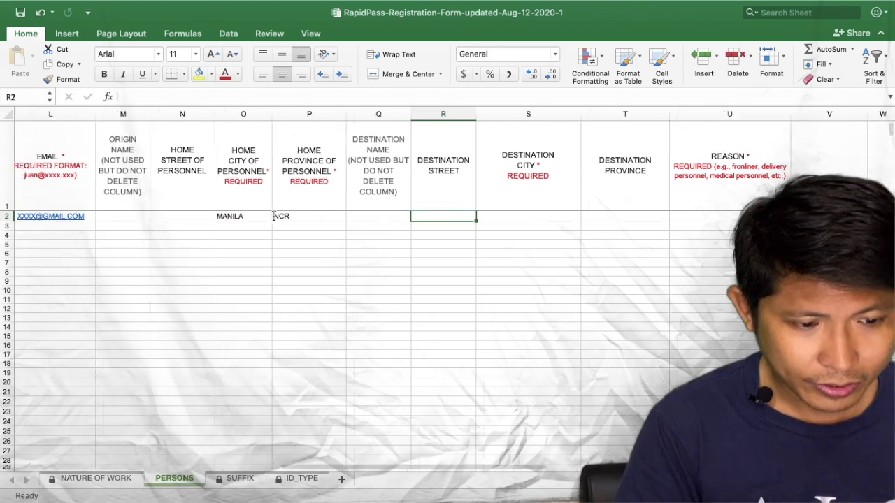
key("Tab")
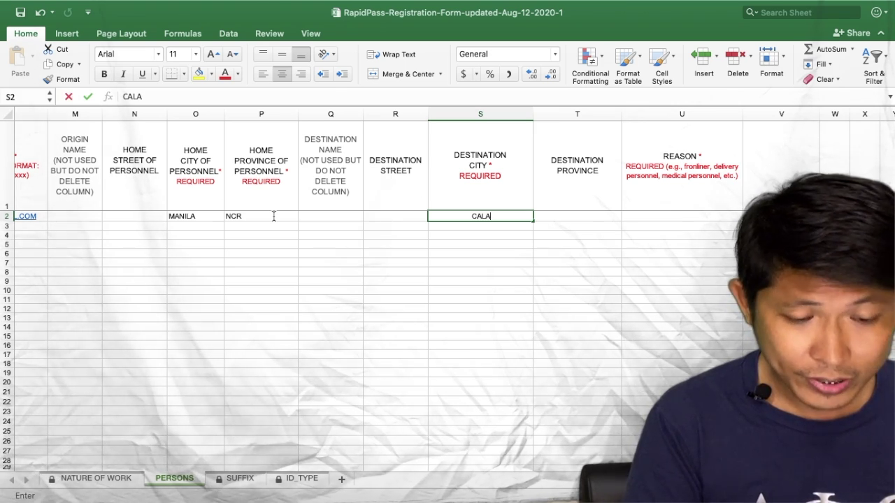
- Enter destinations CALAMBA, NAIC, TAGAYTAY, ISABELA; provinces ZAMBALES, CAVITE, LAGUNA; reason CONTRATOR
type("B")
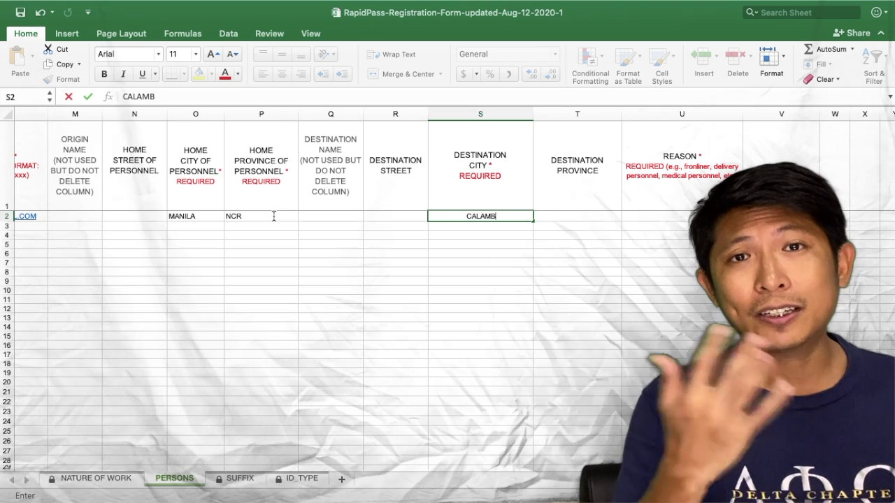
type("A, NAIC, TAGAYTAY")
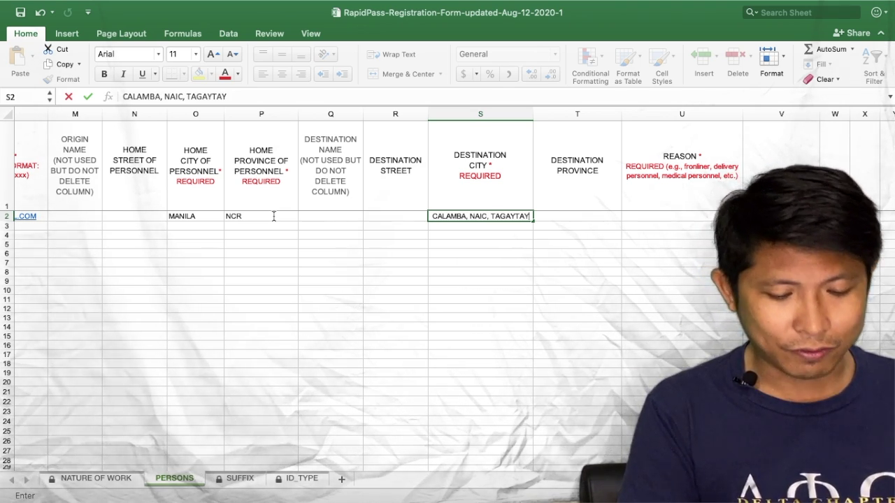
type(", ISABELA,")
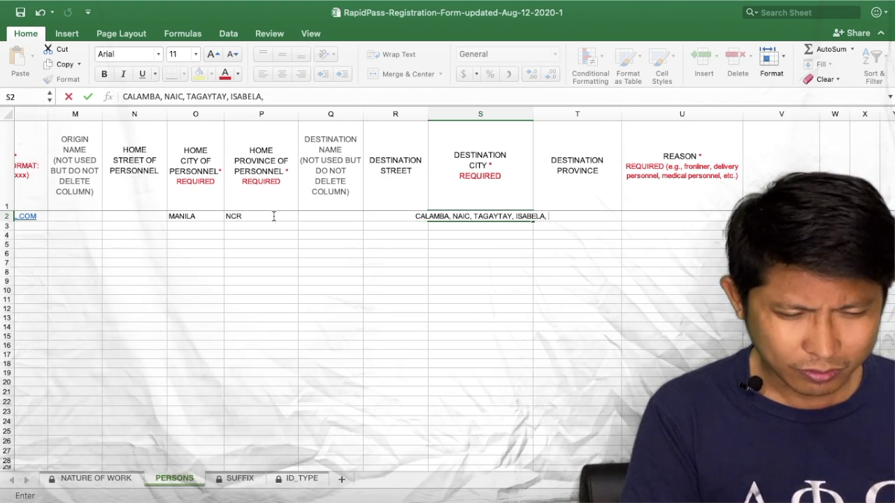
key("Tab")
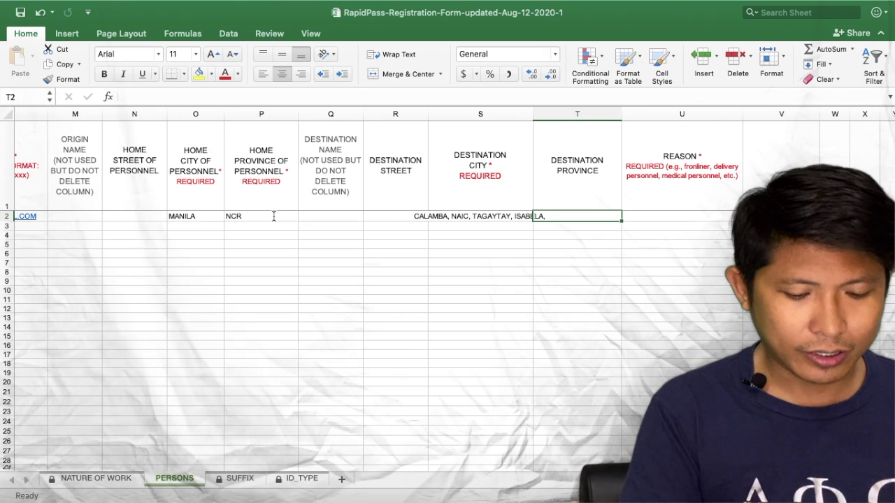
type("ZAMBALE")
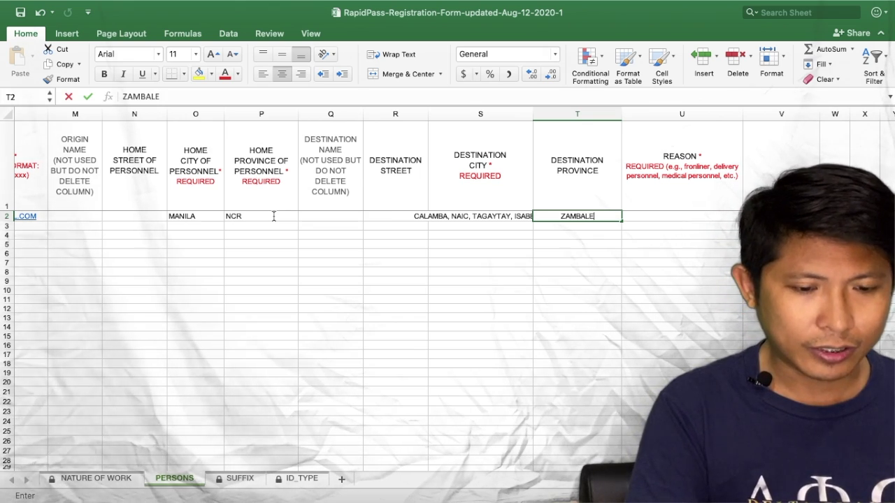
type("S, CAVIT")
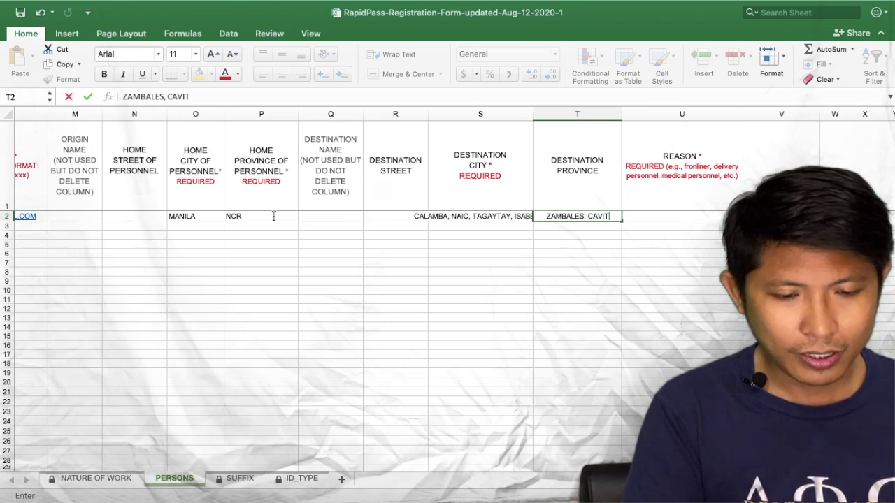
type("E, LAGUNA")
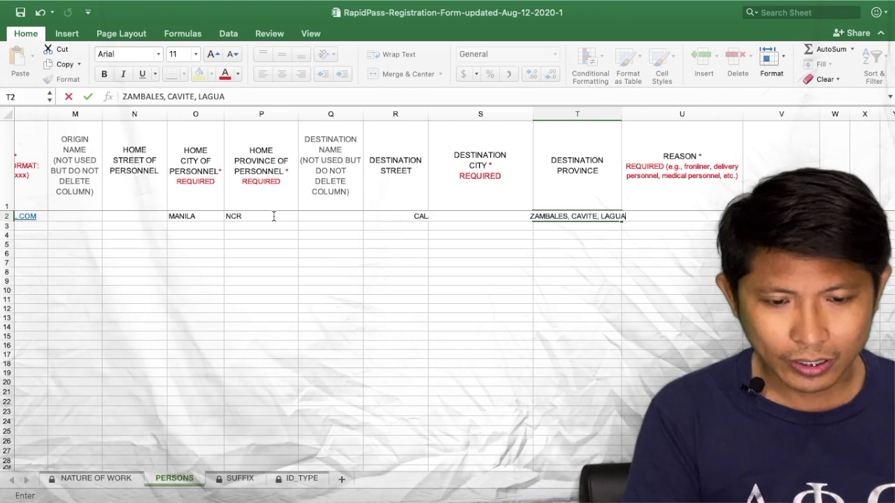
key("Tab")
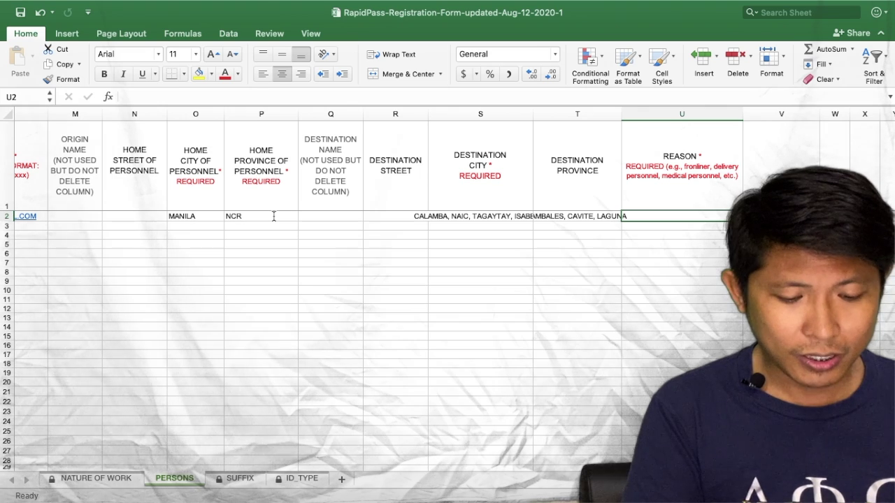
type("CONTRATOR")
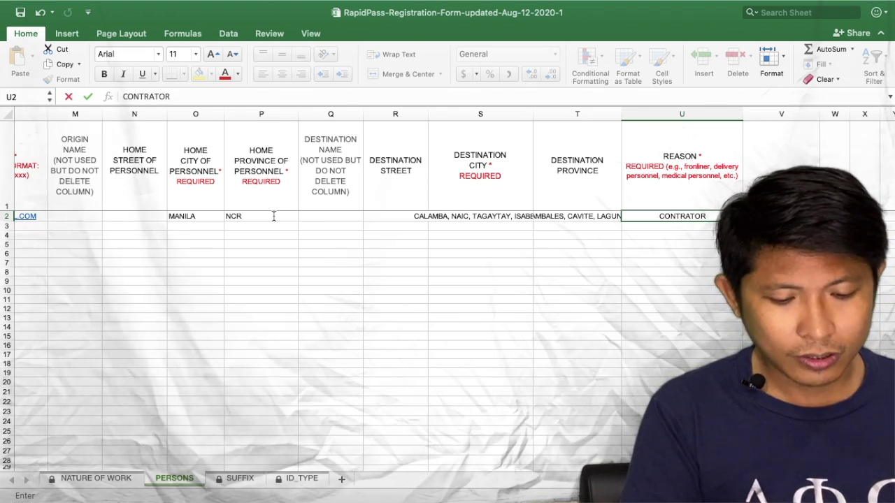
key("Return")
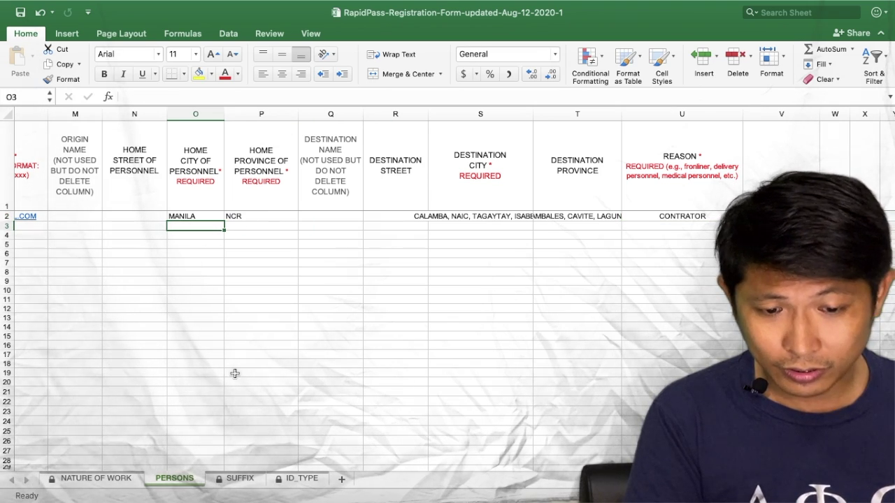
- Close and save the registration workbook, bringing the Word instructions document forward
scroll(235, 374, "left", 10)
mouse_move(3, 3)
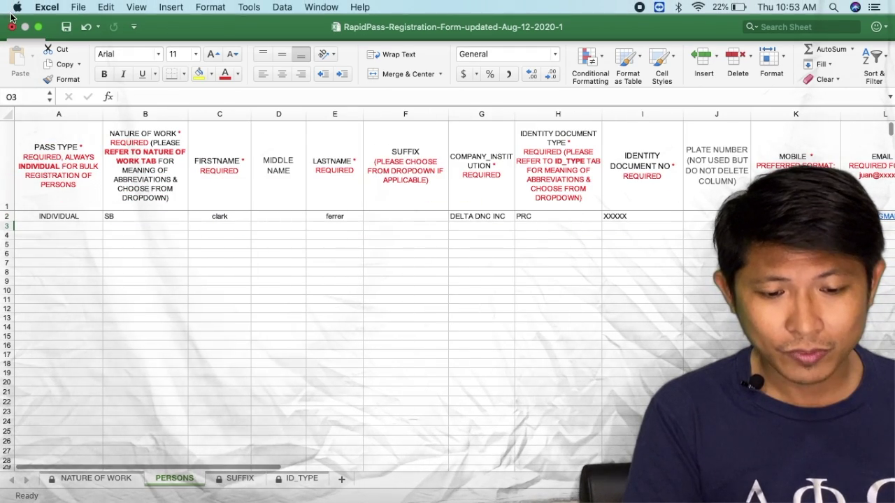
left_click(12, 30)
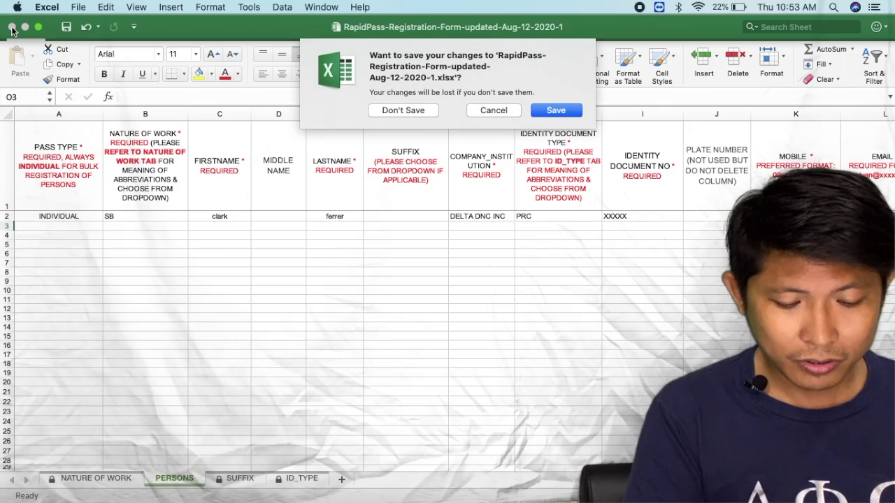
left_click(548, 106)
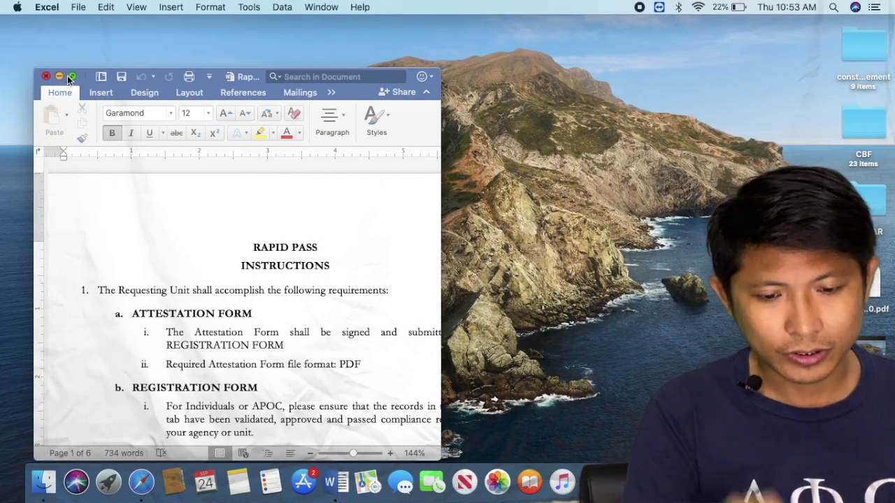
left_click(68, 78)
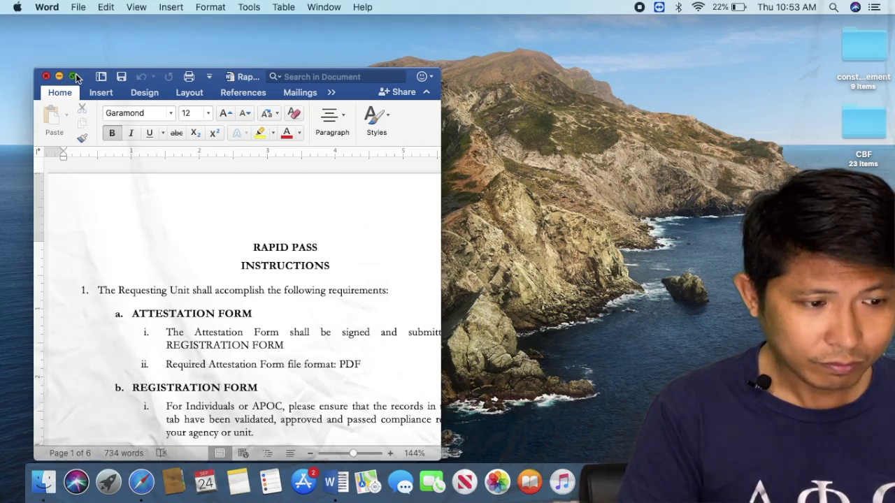
- Expand the document full screen and enter the contact person's name beside Contact Person
left_click(76, 75)
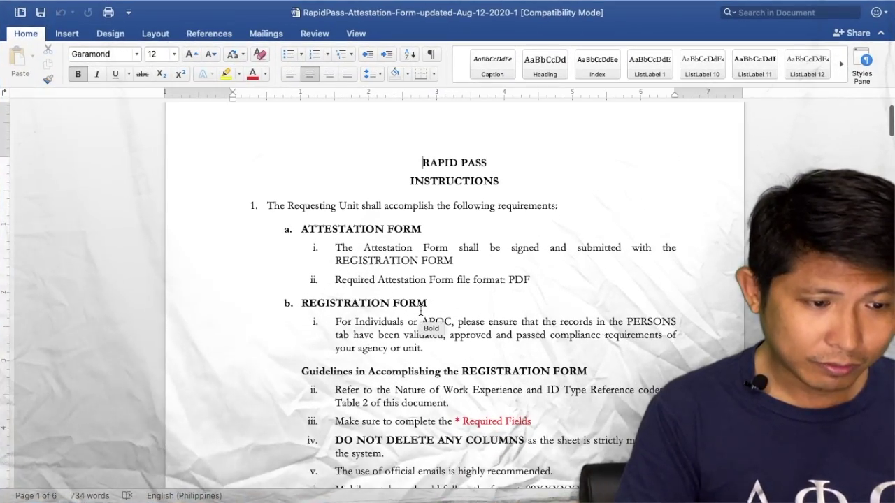
scroll(420, 311, "down", 5)
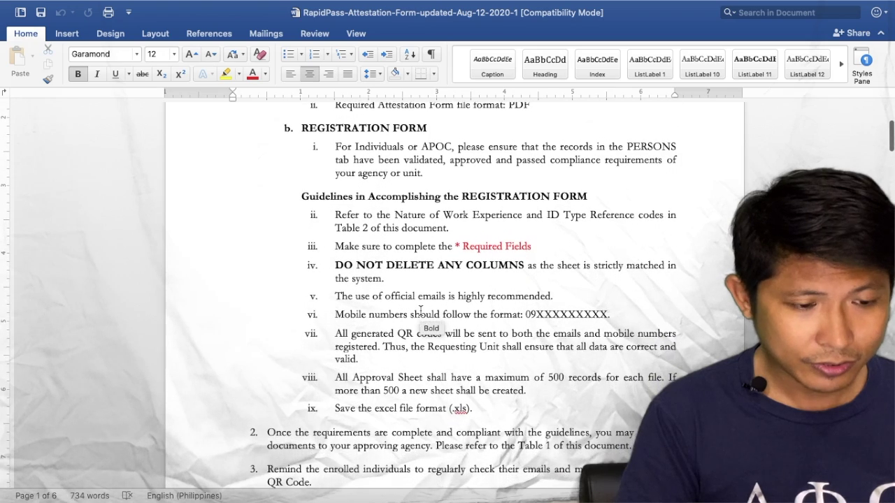
scroll(420, 311, "down", 6)
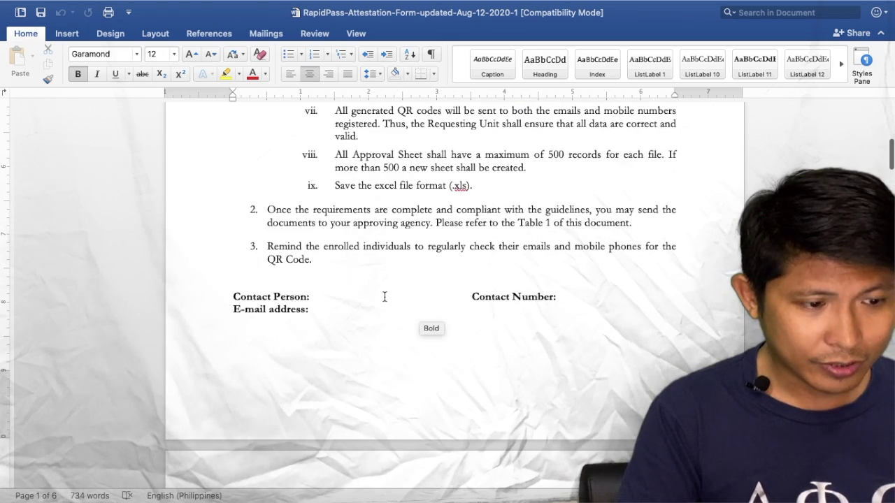
left_click(384, 297)
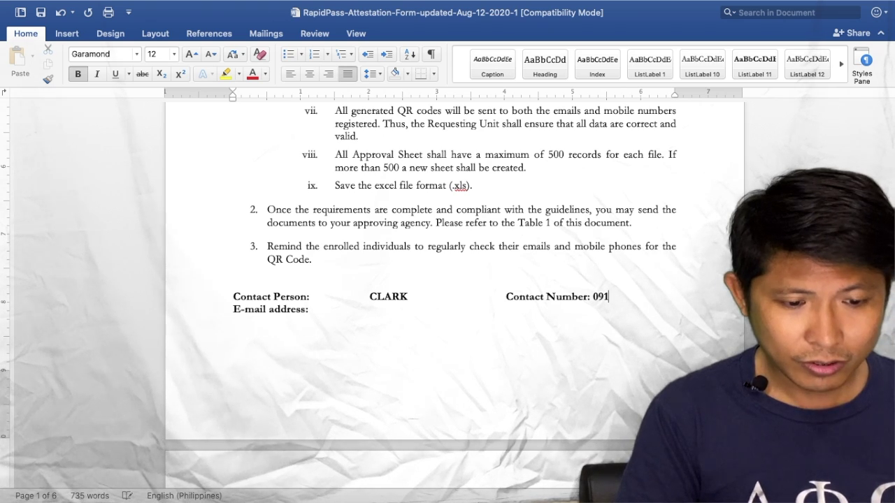
- Fill in the contact's Gmail e-mail address, fixing the stray trailing characters
scroll(454, 280, "down", 1)
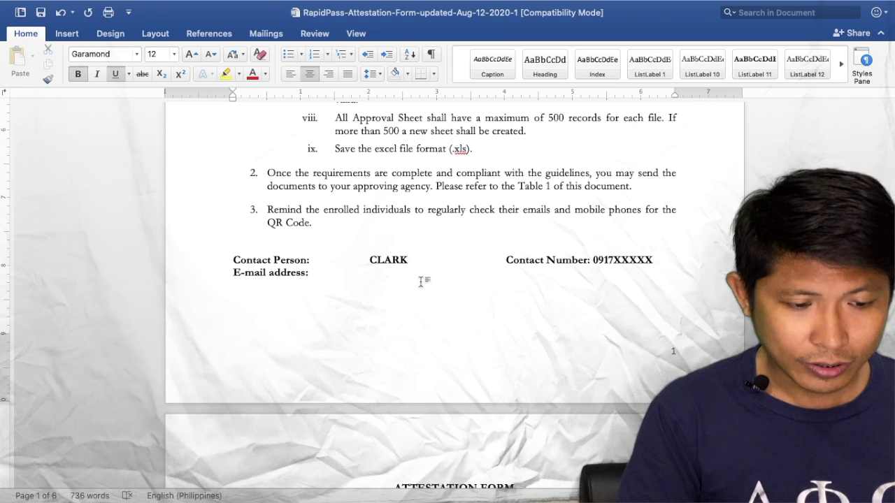
type("XXXX ")
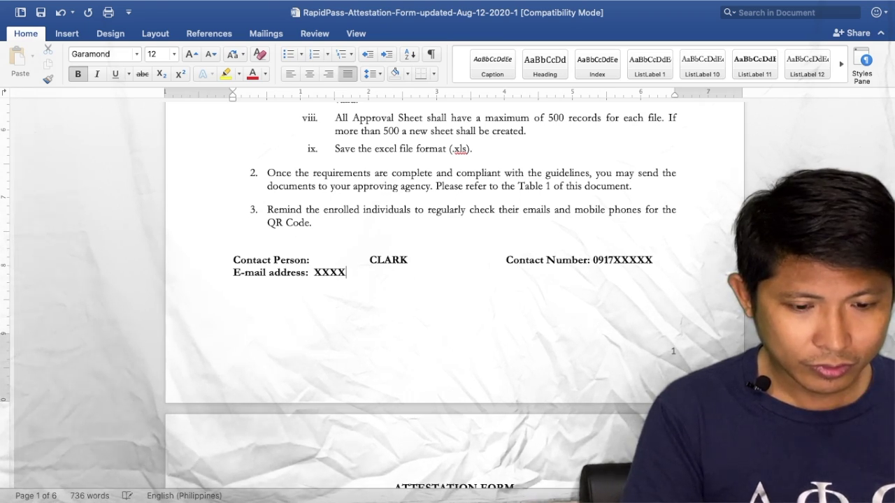
type("@GMAILC")
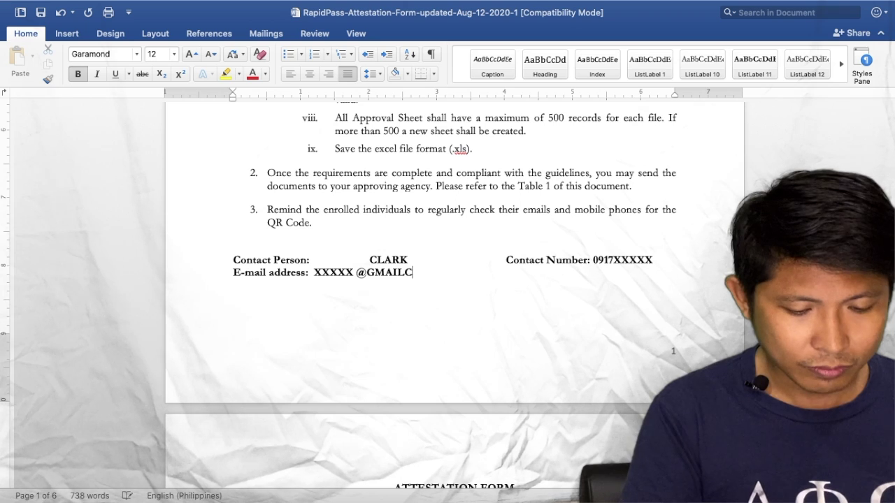
key("BackSpace")
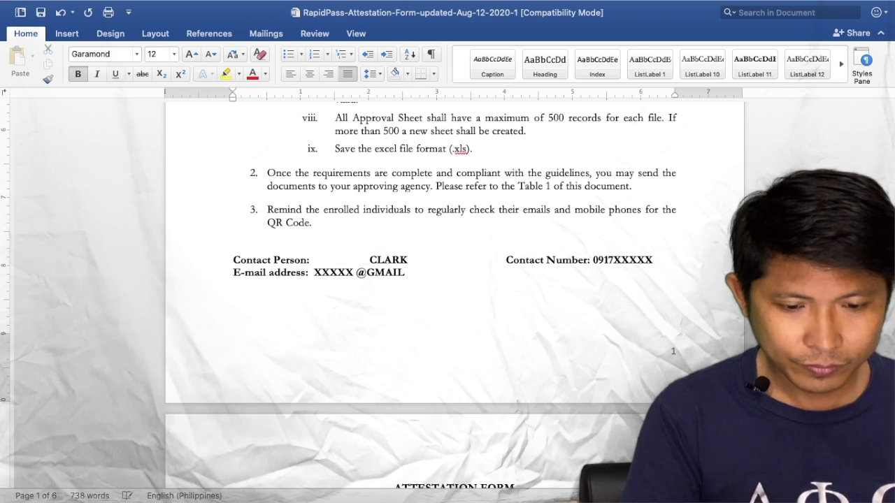
type("CO")
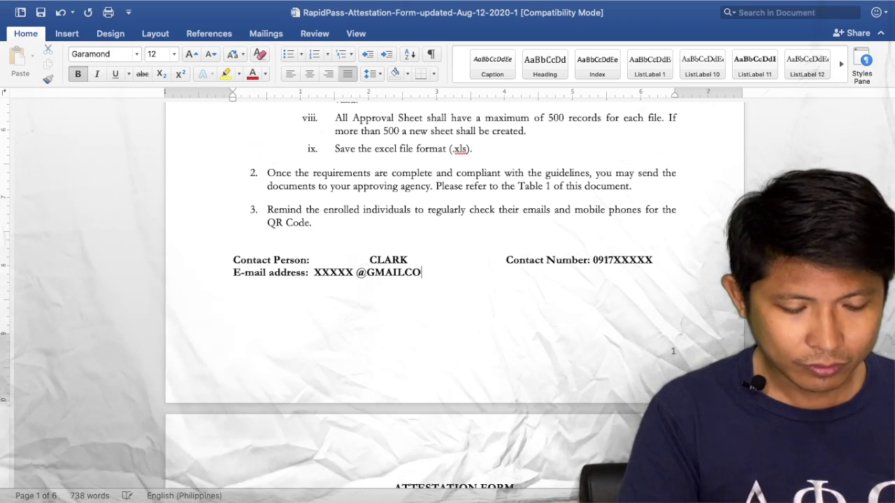
key("BackSpace")
key("BackSpace")
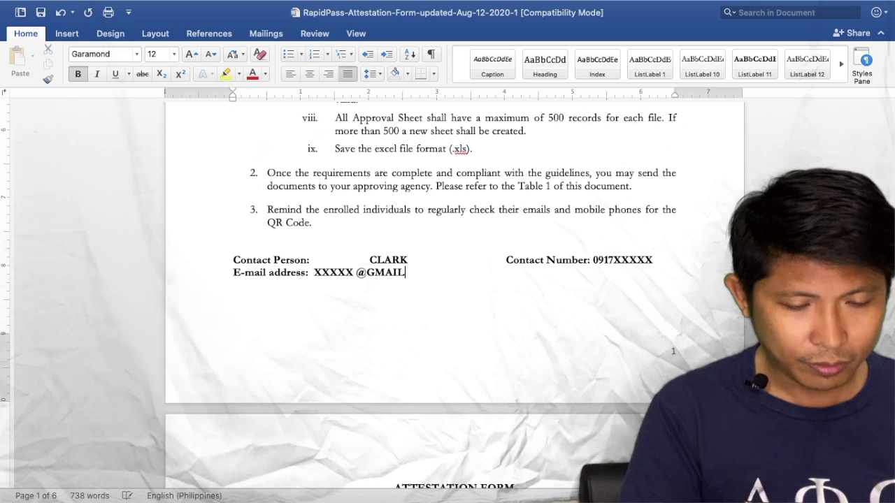
scroll(402, 281, "down", 10)
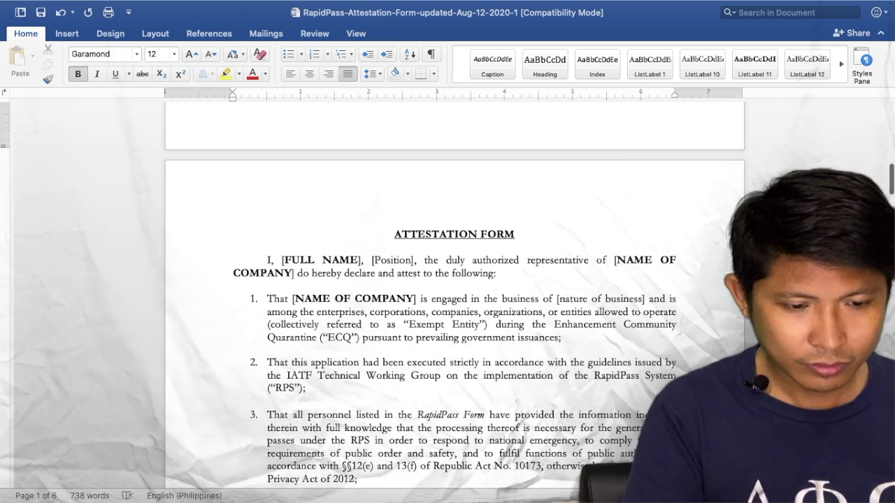
- Replace [FULL NAME] with the representative's name and [NAME OF COMPANY] with DELTA DNC INC
left_click_drag(282, 239, 364, 238)
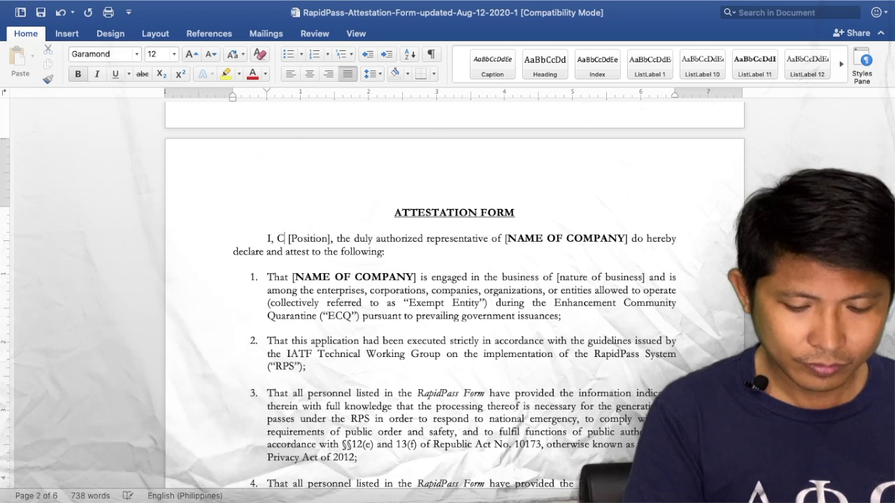
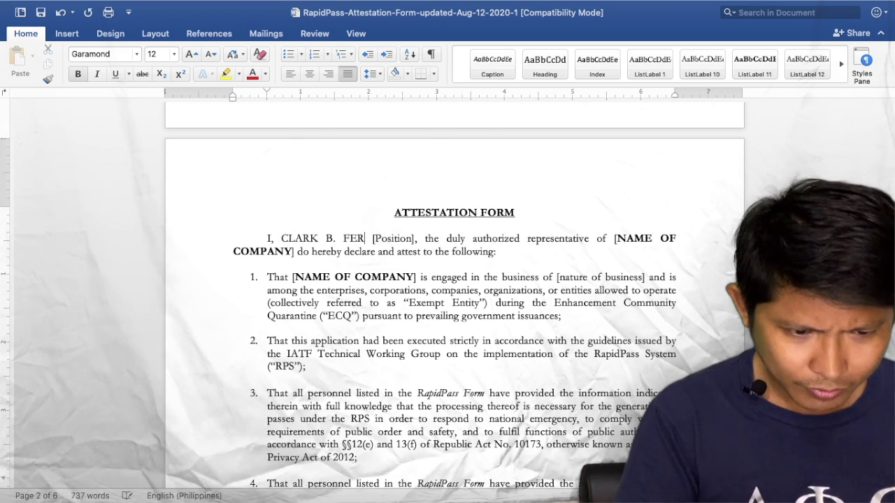
left_click_drag(617, 239, 297, 254)
type("DELTA D")
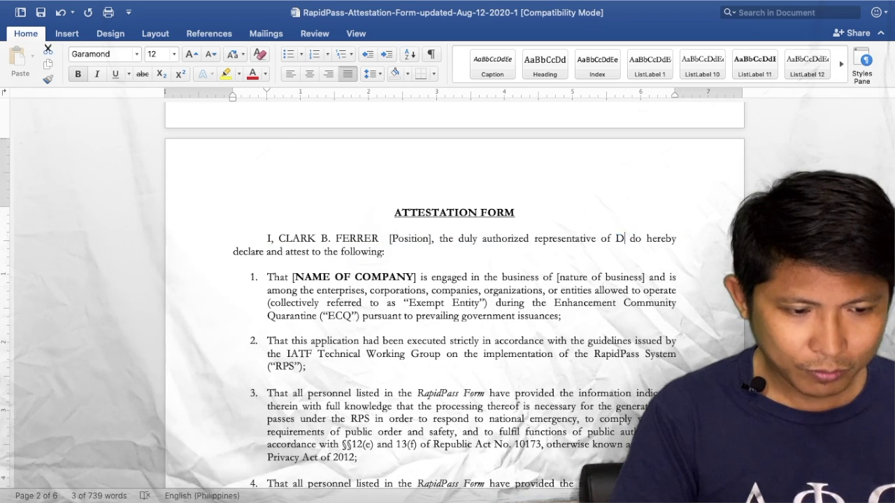
type("NC INC")
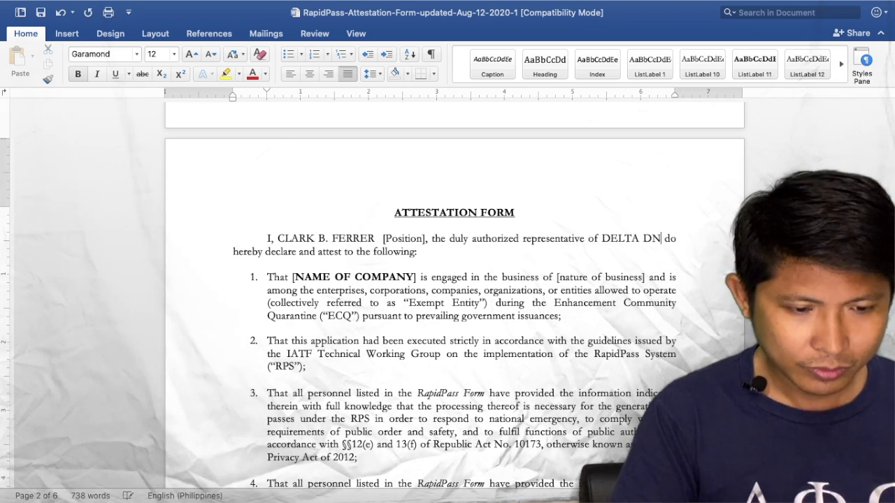
- In item 1, enter DELTA DNC INC as company and CONSTRUCTION BUSINESS as nature of business
scroll(455, 301, "down", 2)
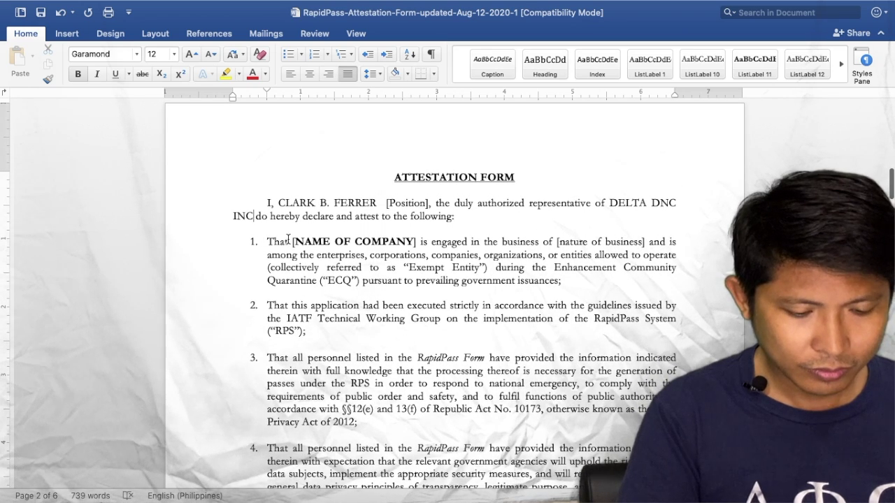
left_click_drag(293, 241, 395, 241)
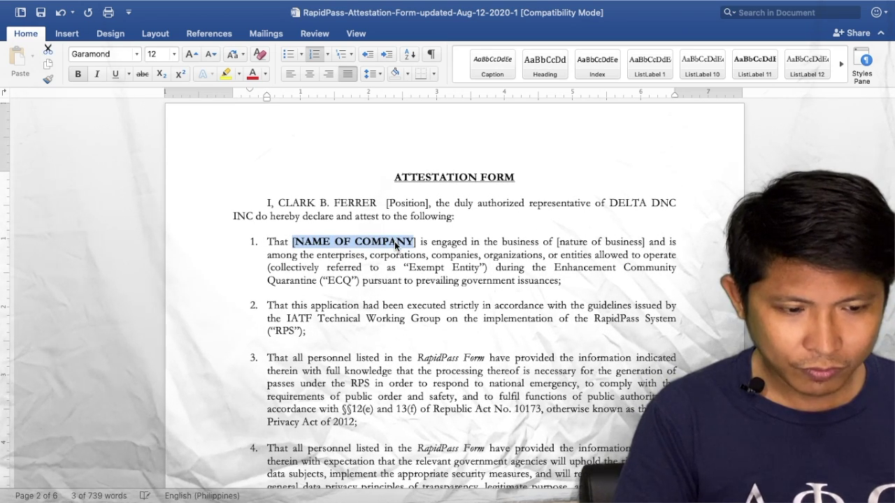
key("BackSpace")
key("Delete")
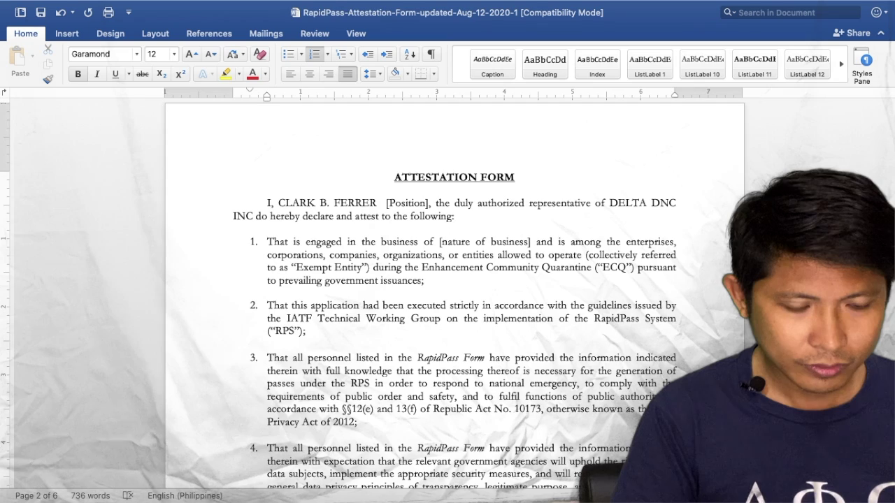
type("de")
key("BackSpace")
key("BackSpace")
type("DELTA DNC")
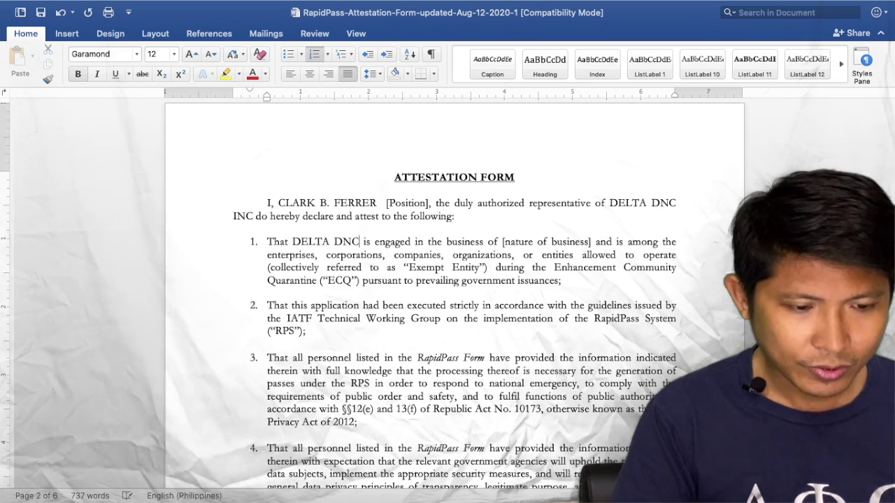
type(" INC")
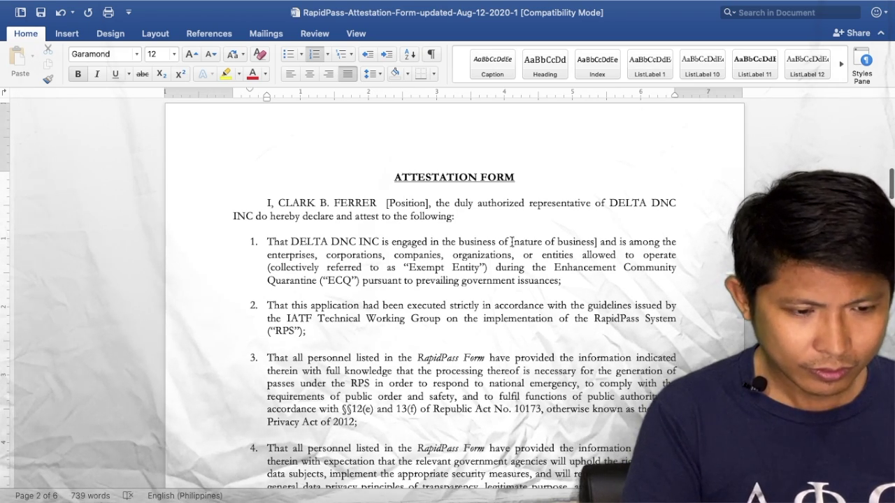
left_click_drag(513, 242, 591, 236)
type("CONST")
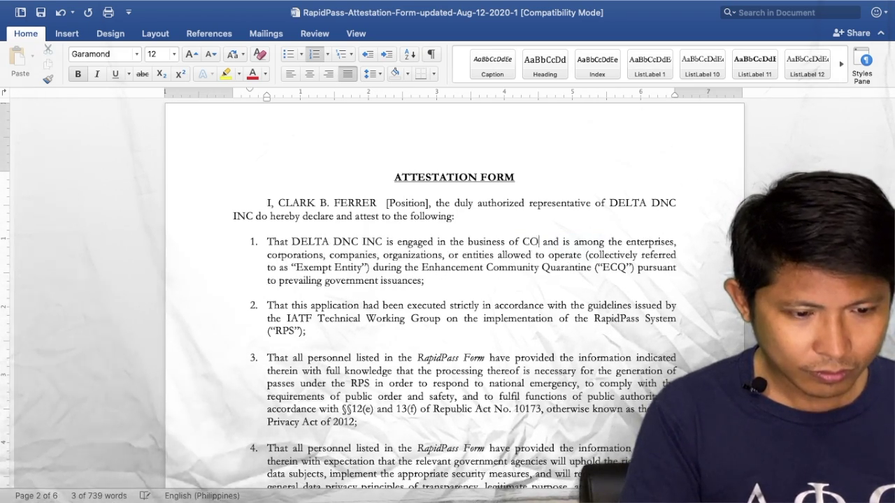
type("RUCTION")
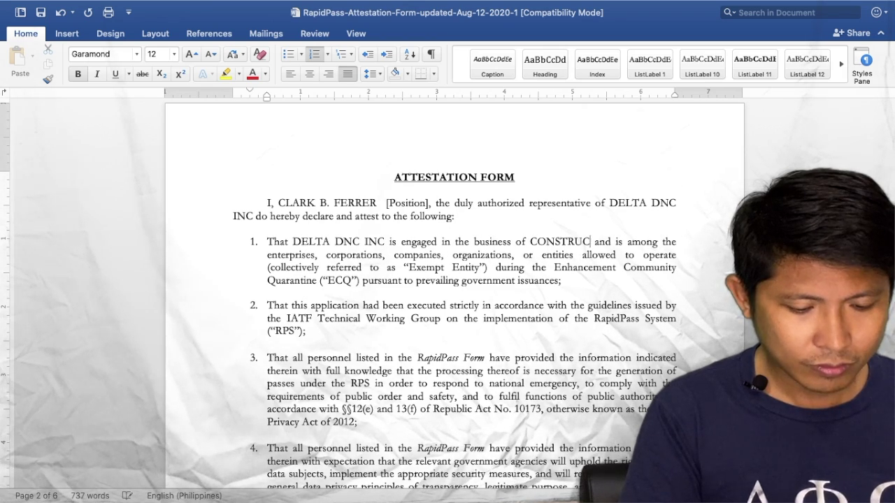
type(" BUSINESS")
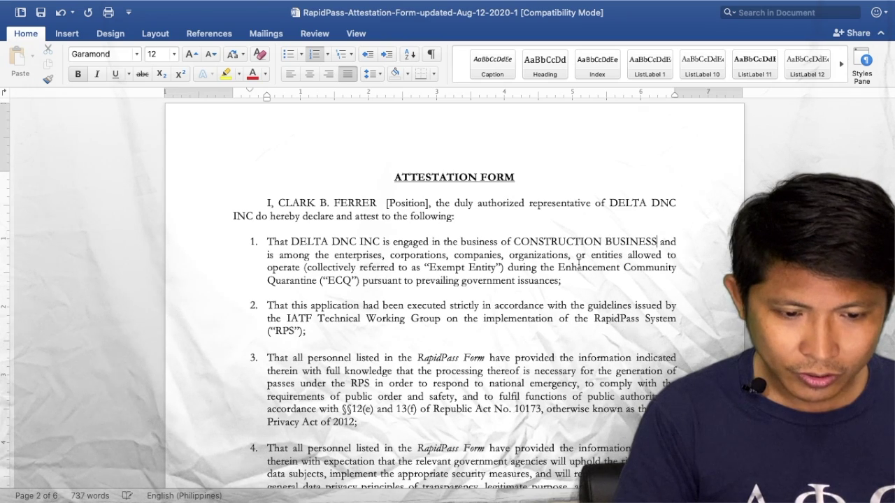
scroll(566, 285, "down", 10)
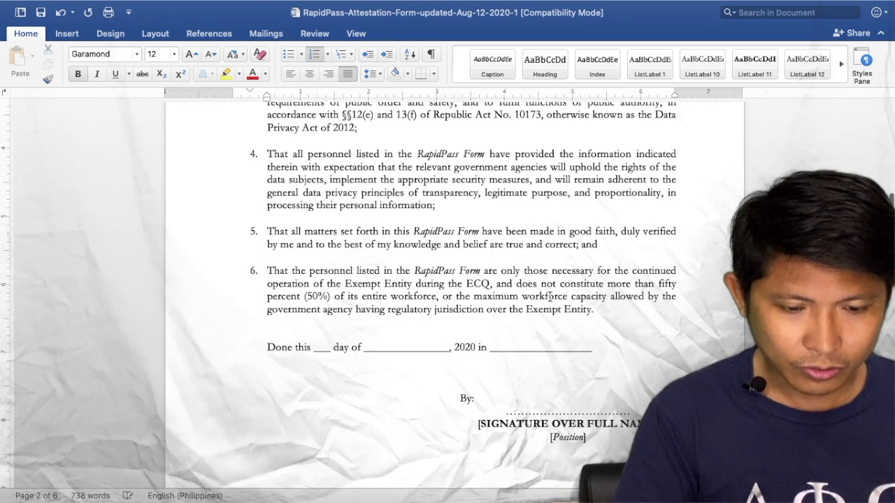
- Replace the dotted line above [SIGNATURE OVER FULL NAME] with the representative's full name
double_click(516, 411)
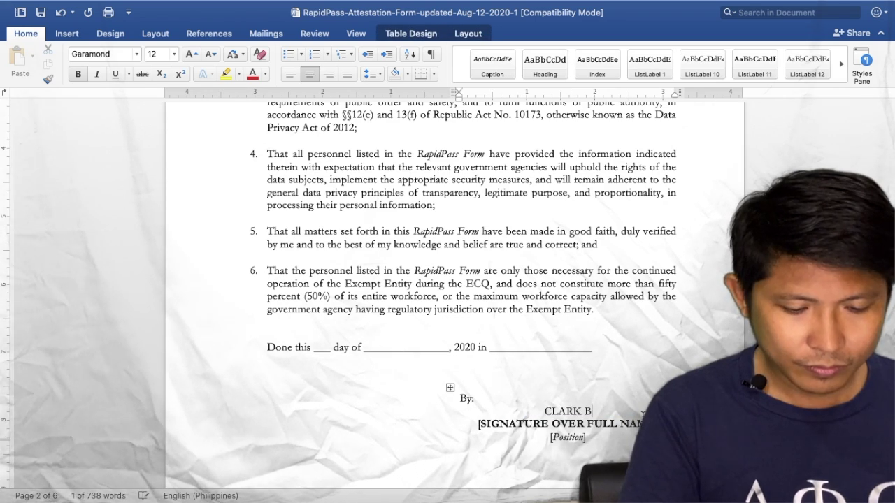
scroll(642, 416, "down", 2)
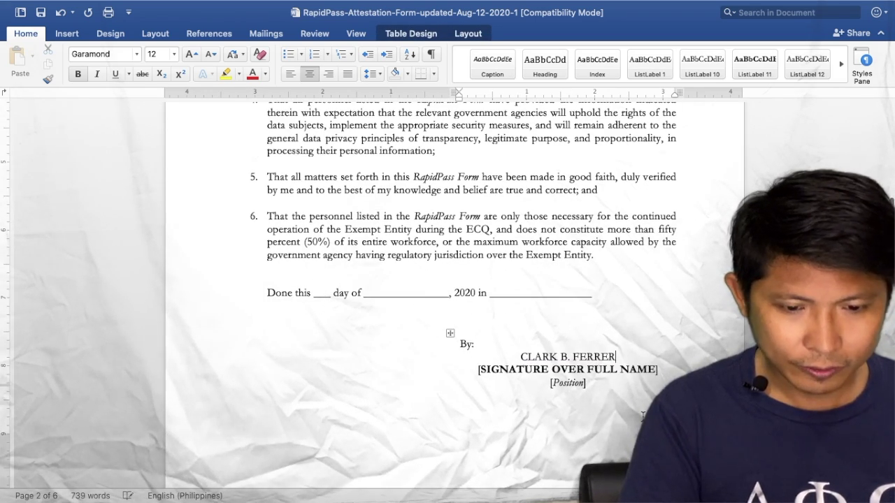
scroll(642, 416, "down", 15)
scroll(646, 402, "up", 15)
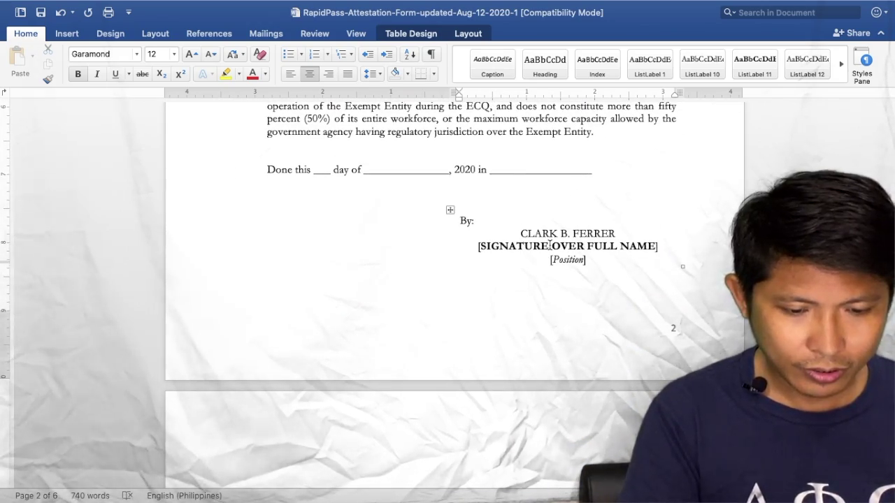
- Scroll through pages 2–6 reading the agency email table and Table 2's nature-of-work codes
scroll(550, 245, "down", 8)
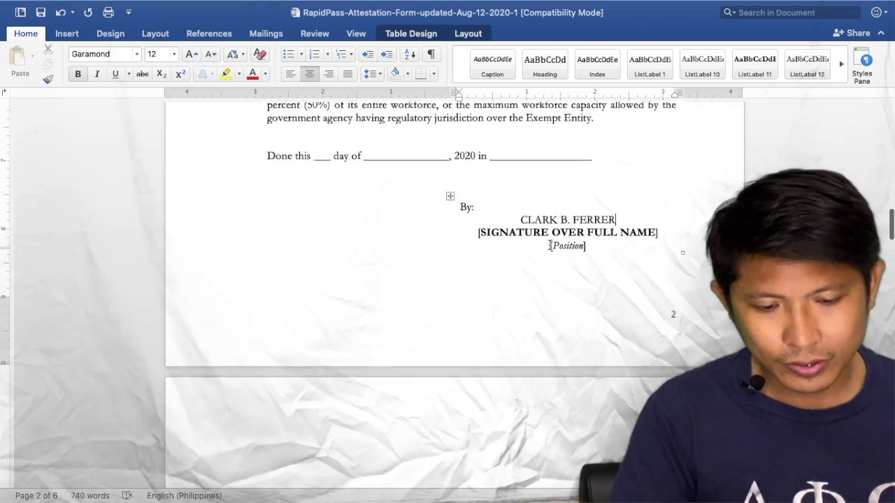
scroll(551, 248, "down", 3)
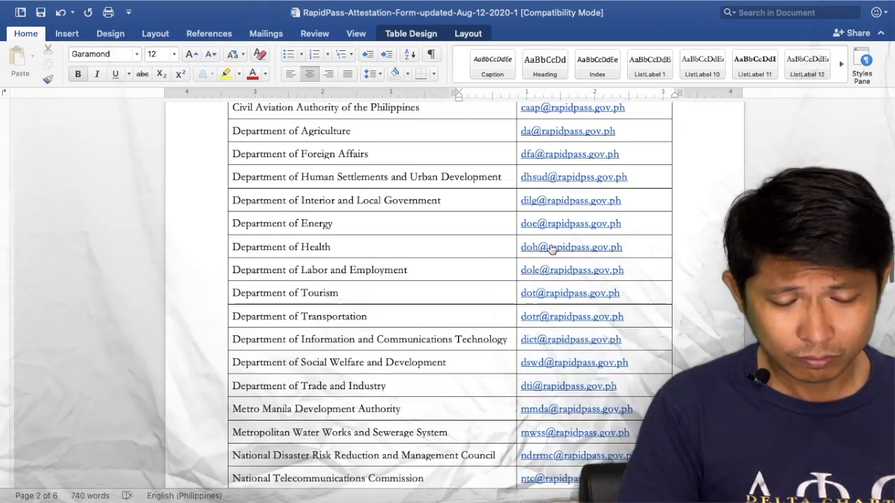
scroll(551, 248, "up", 5)
scroll(550, 248, "down", 2)
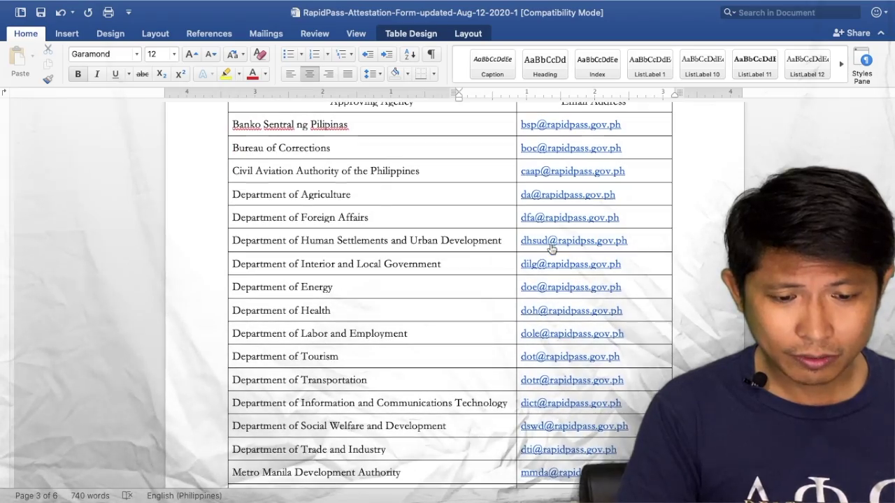
scroll(551, 248, "down", 4)
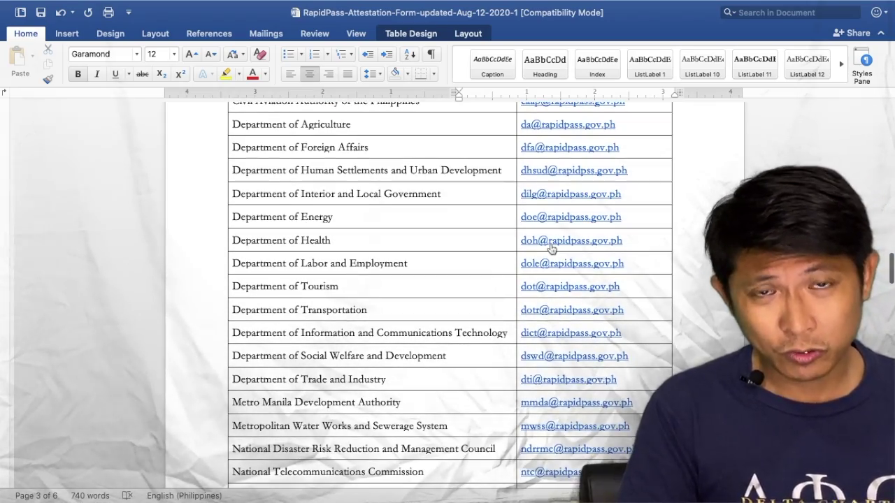
scroll(551, 249, "up", 1)
scroll(551, 248, "down", 2)
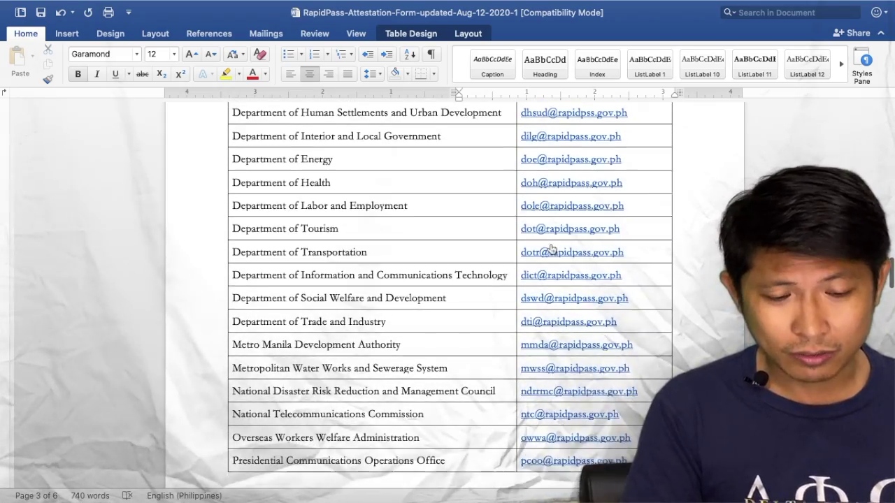
scroll(551, 246, "down", 2)
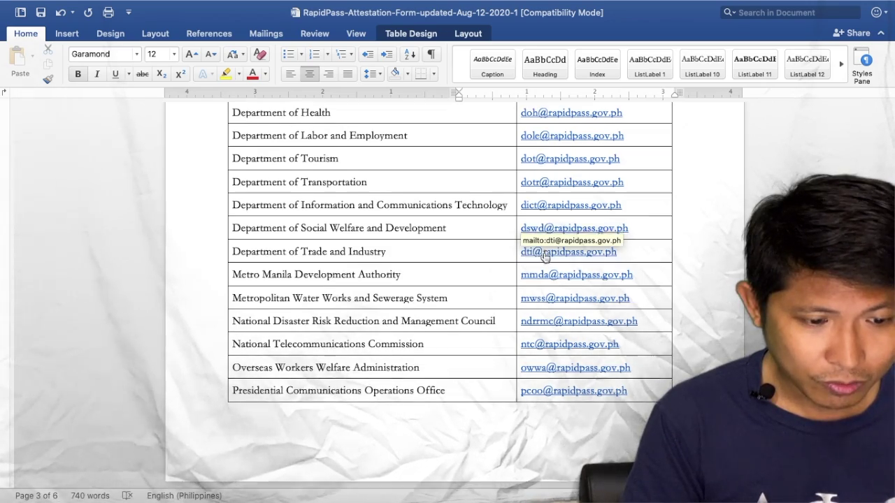
scroll(545, 257, "down", 1)
scroll(545, 258, "down", 10)
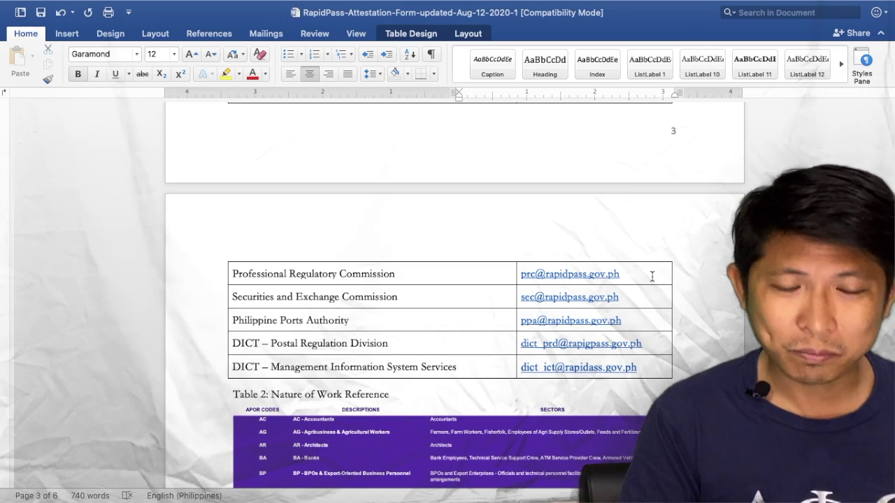
scroll(652, 277, "down", 8)
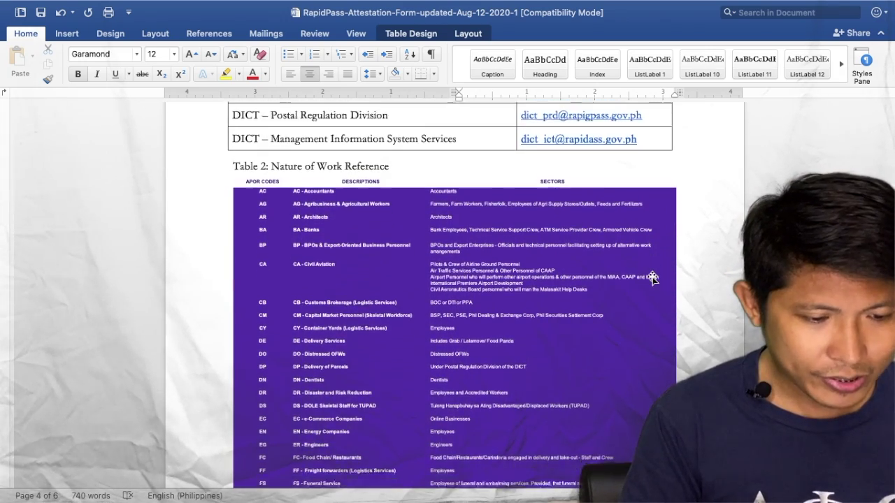
scroll(651, 277, "down", 7)
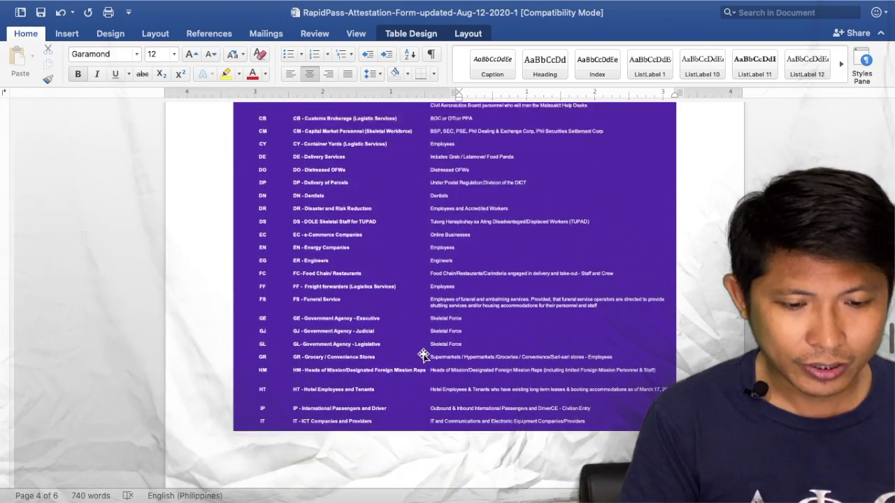
scroll(423, 355, "down", 13)
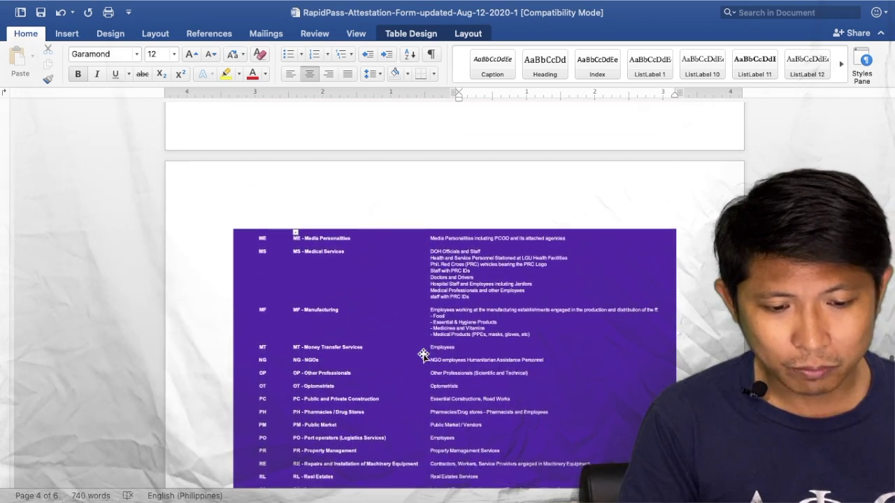
scroll(424, 355, "down", 12)
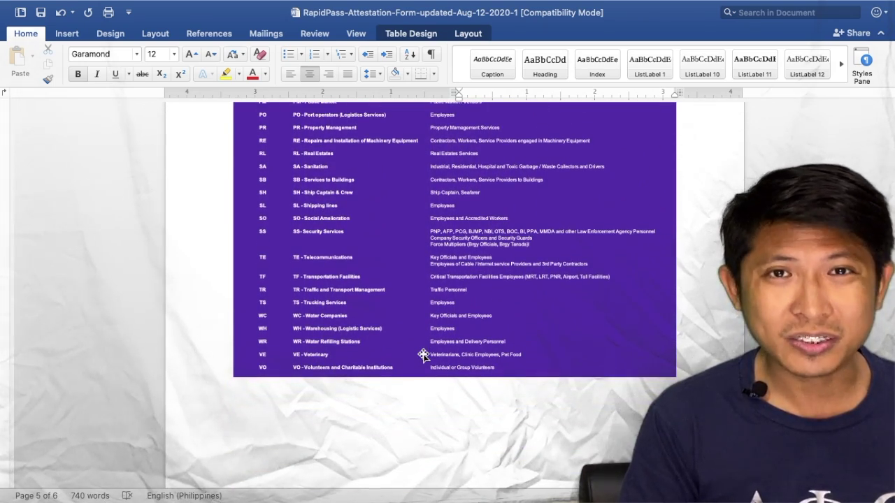
scroll(424, 355, "down", 12)
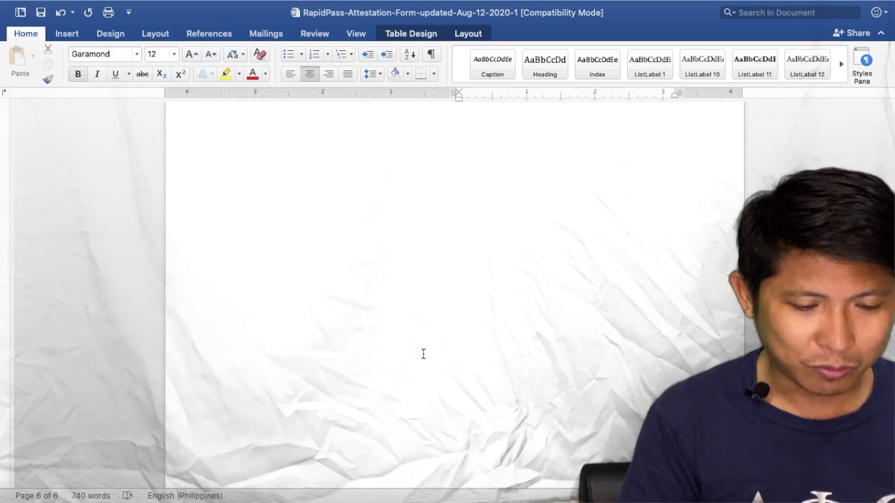
scroll(423, 354, "up", 12)
scroll(424, 355, "up", 9)
scroll(423, 357, "up", 20)
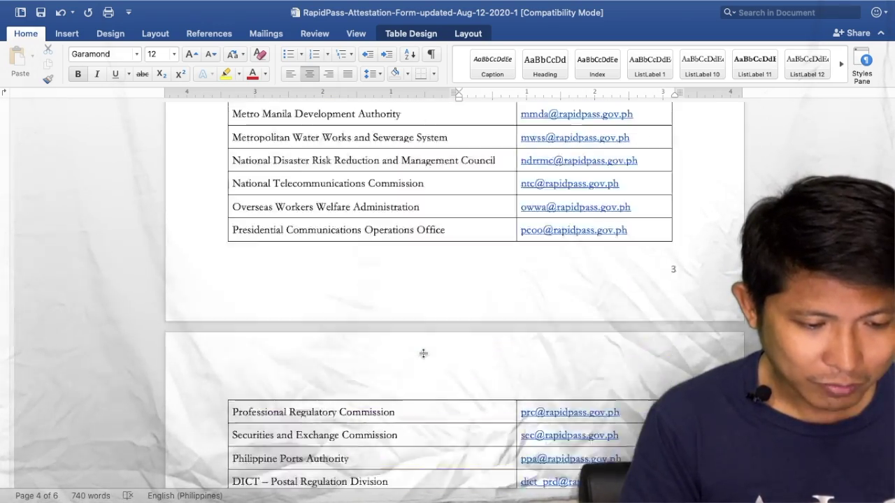
- Check the EG – Engineers code on the RapidPass | DICT page in Safari
key("ctrl+Left")
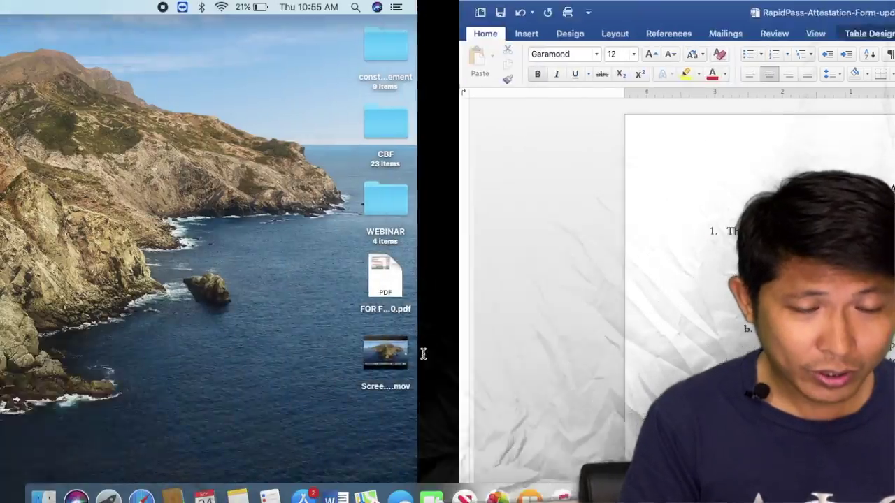
key("ctrl+Right")
key("ctrl+Right")
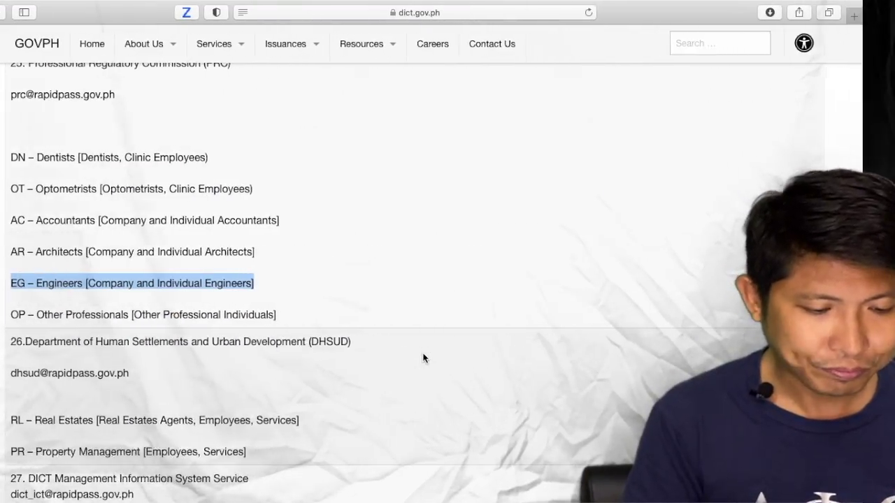
left_click(423, 358)
- Switch to the plain macOS desktop space through Mission Control
mouse_move(858, 7)
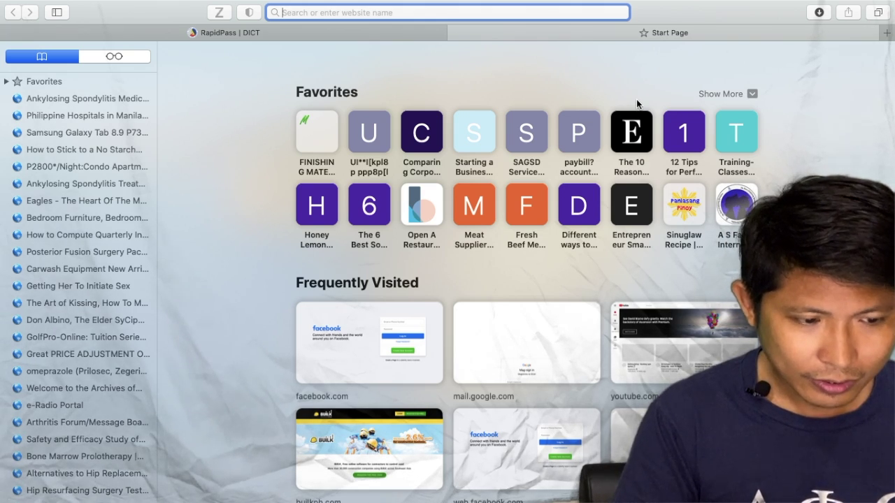
key("ctrl+Up")
left_click(321, 45)
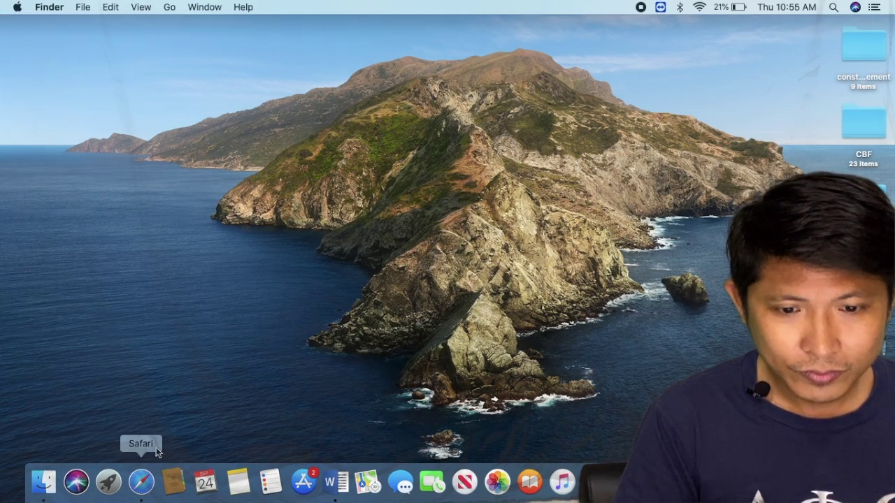
- Find and open the RAPID PASS folder with a Spotlight search for 'RAPID'
left_click(170, 8)
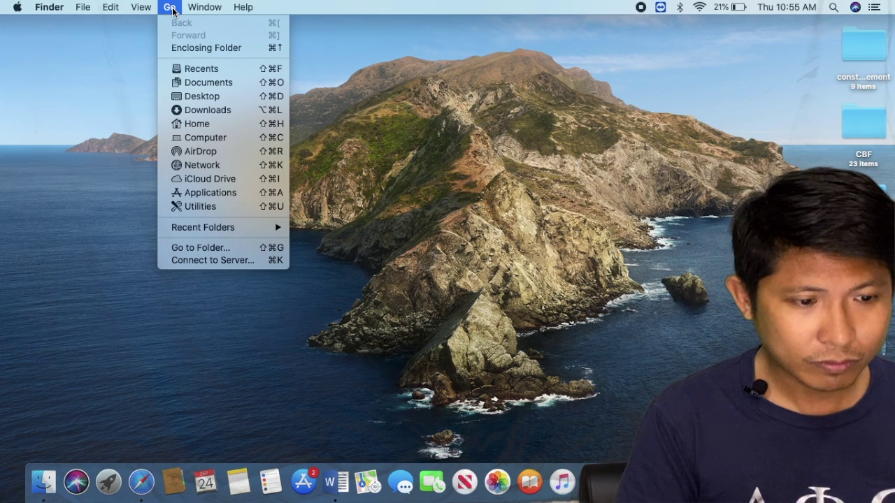
key("Up")
key("Up")
key("Up")
key("Escape")
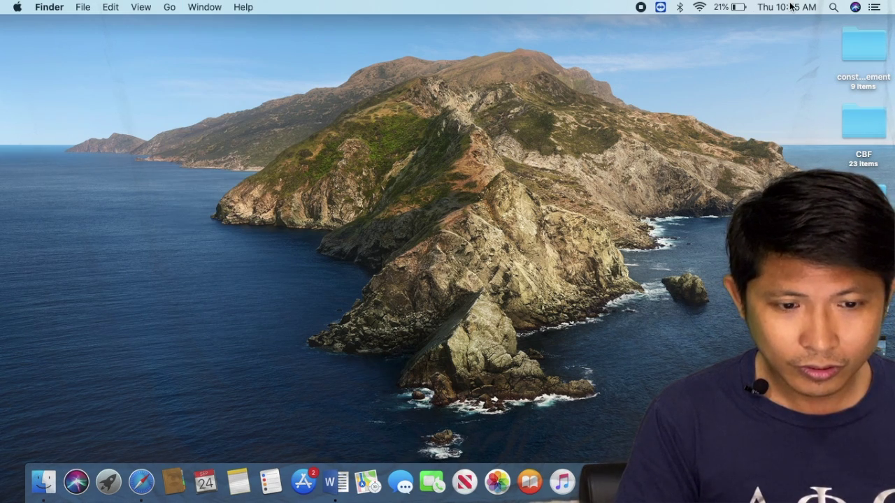
key("super+space")
type("RAPID")
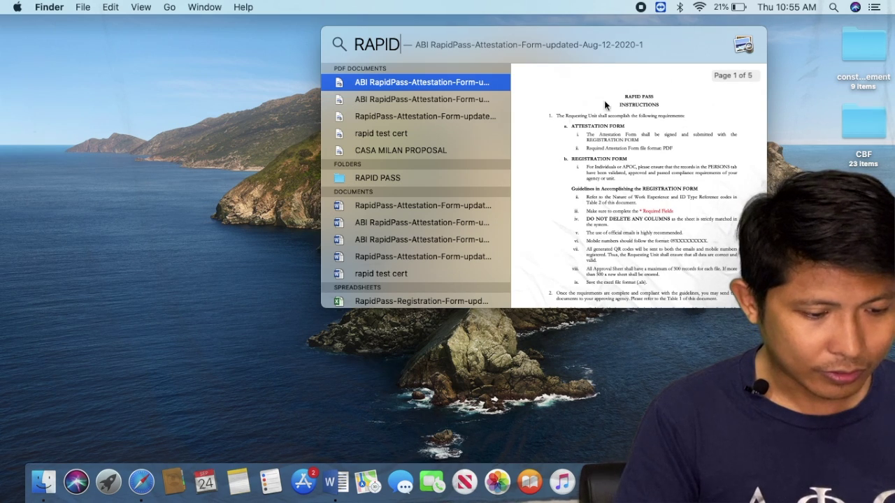
double_click(409, 177)
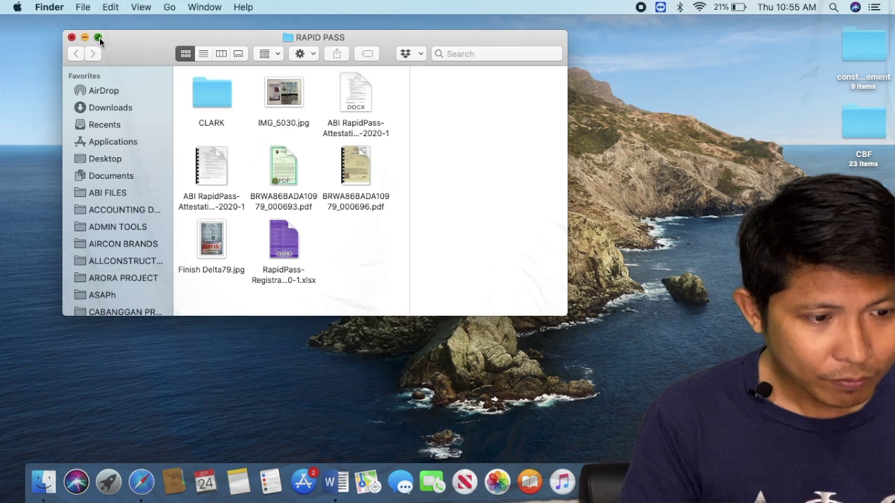
left_click(99, 37)
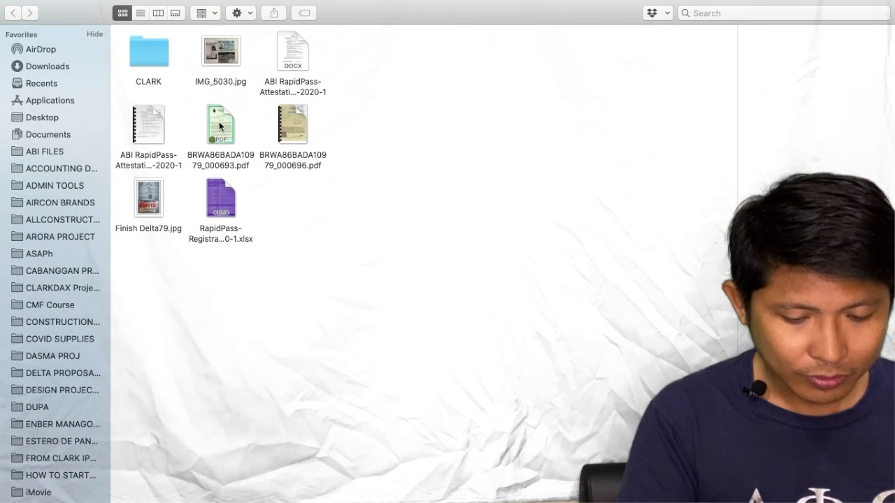
left_click(219, 123)
left_click(219, 126)
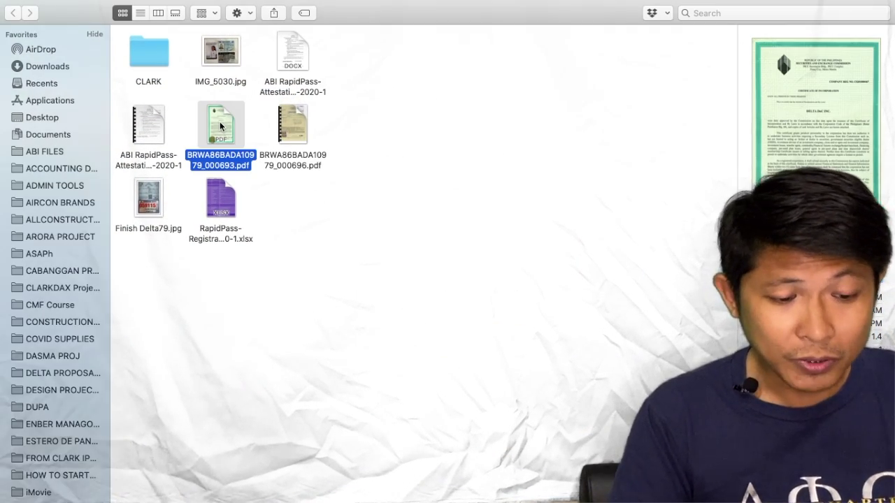
- Open BRWA86BADA10979_000696.pdf, the business tax bill, and scroll through it
double_click(292, 121)
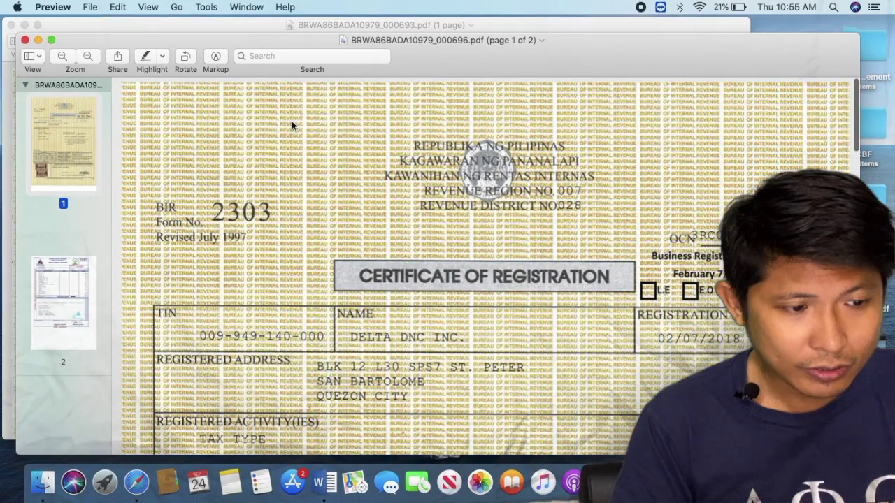
scroll(181, 256, "down", 15)
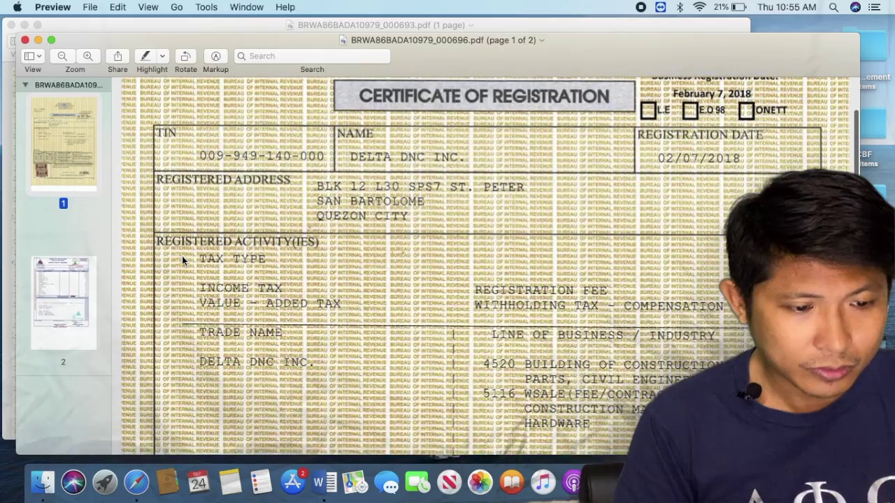
scroll(182, 258, "down", 10)
scroll(181, 258, "up", 8)
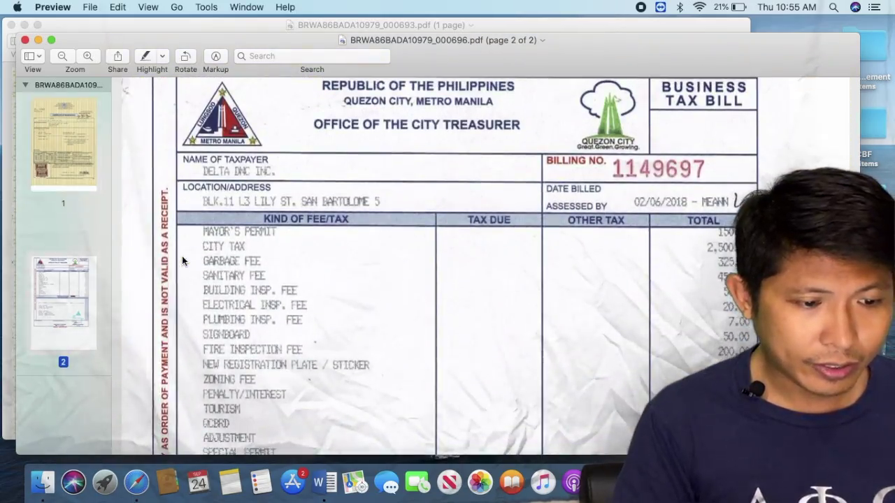
scroll(182, 259, "down", 2)
- Open the Finish Delta79.jpg mayor's permit full screen in Preview
key("ctrl+Right")
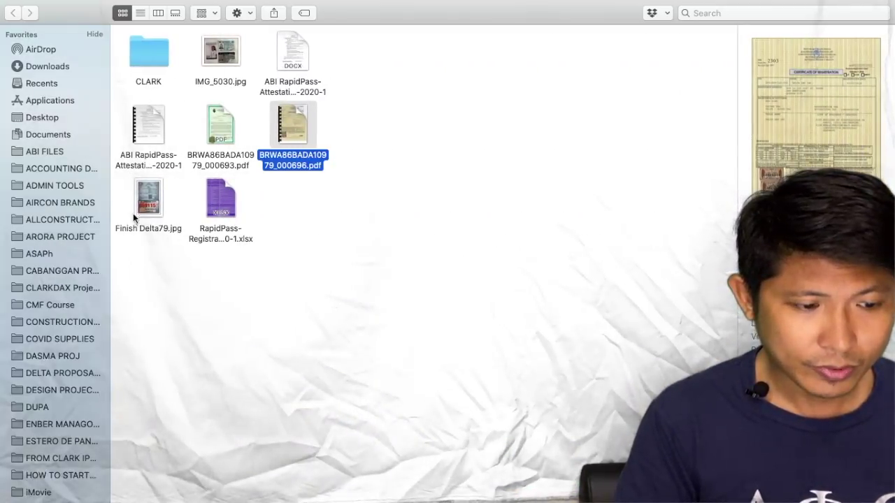
left_click(149, 197)
double_click(149, 198)
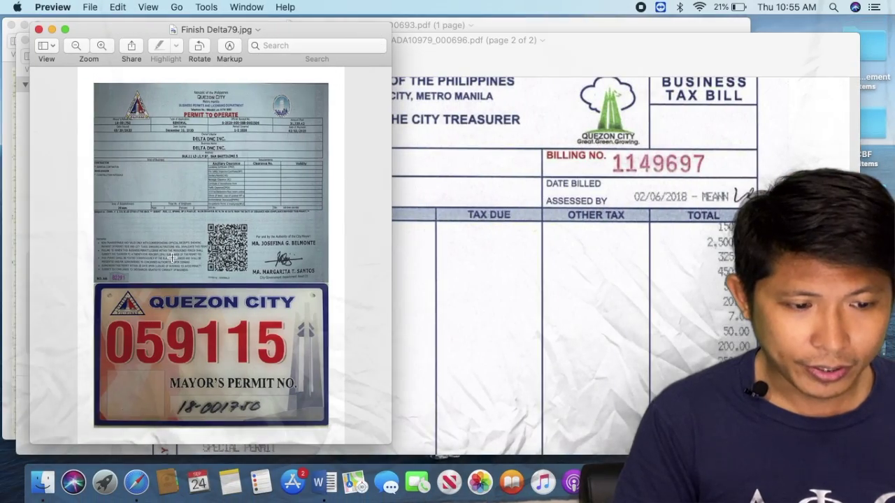
left_click(65, 29)
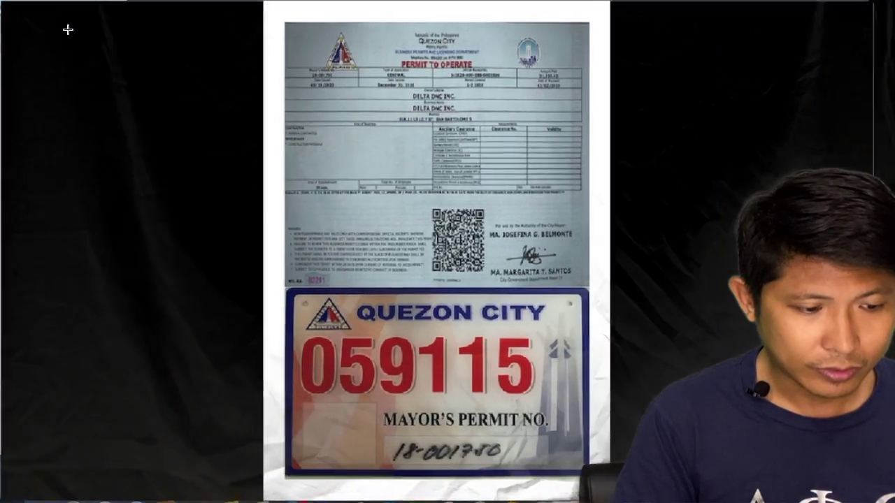
- Open the BRWA86BADA10979_000693.pdf SEC certificate full screen in Preview
key("ctrl+Right")
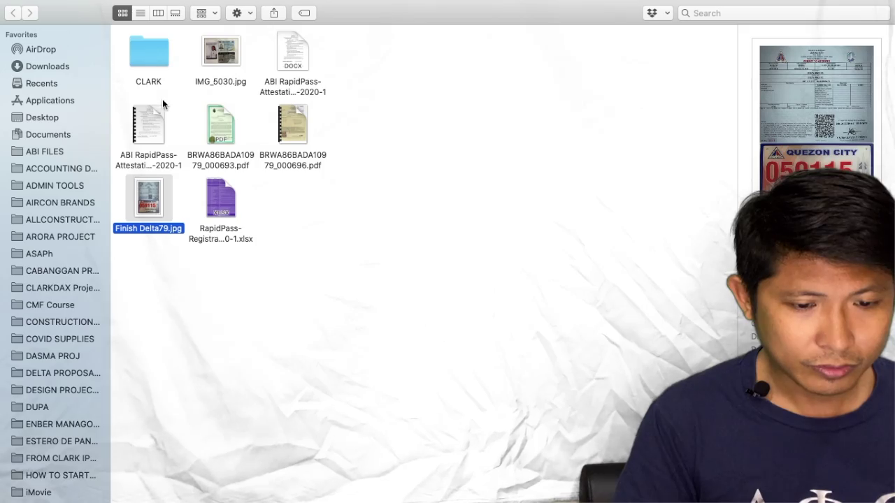
left_click(219, 126)
double_click(218, 126)
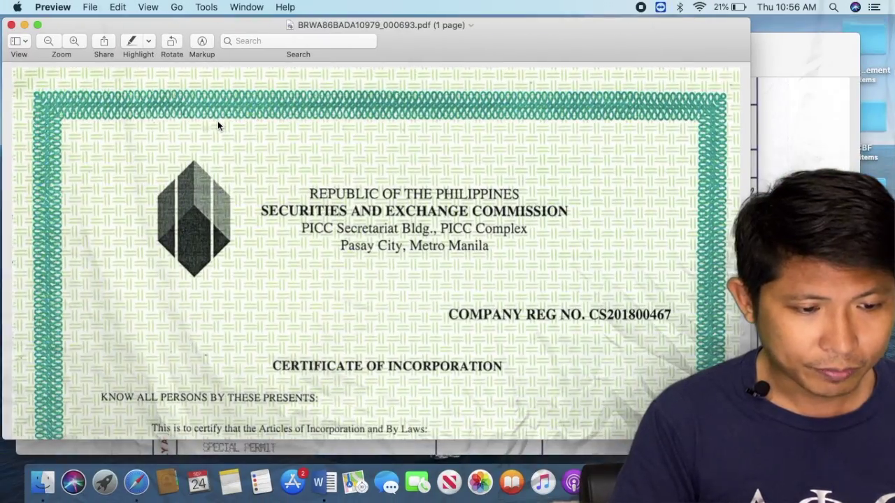
left_click(38, 24)
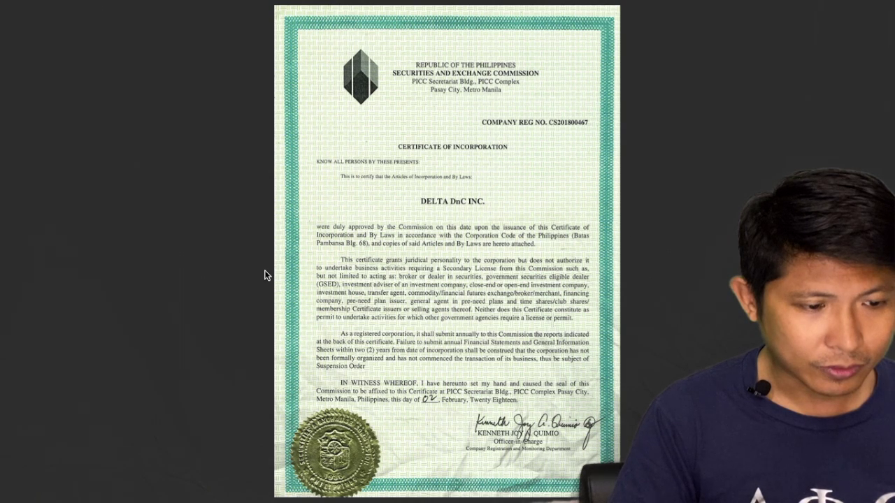
mouse_move(204, 3)
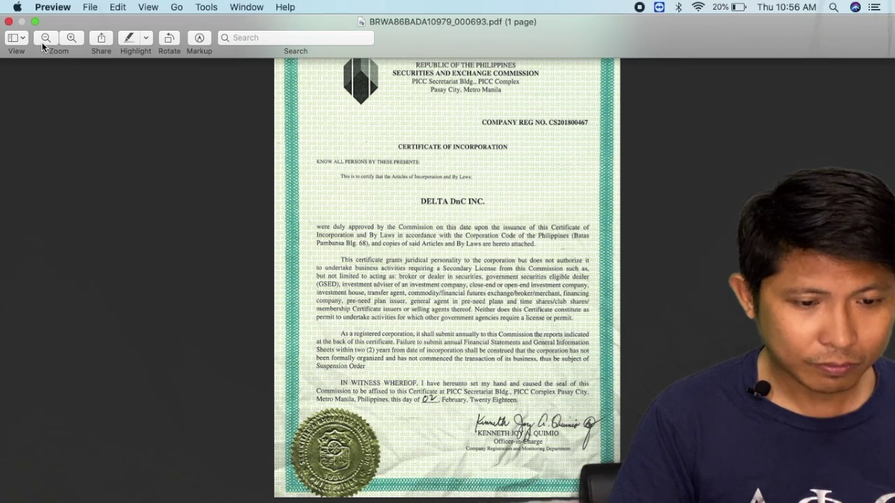
- Close the certificate and view the AirDropped IMG_5095.jpg approval screenshot full screen, then return to Finder
left_click(8, 23)
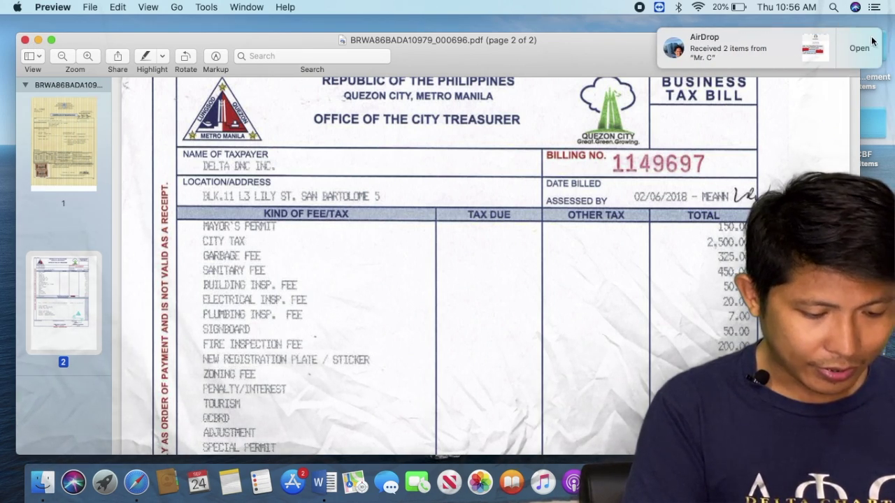
left_click(872, 42)
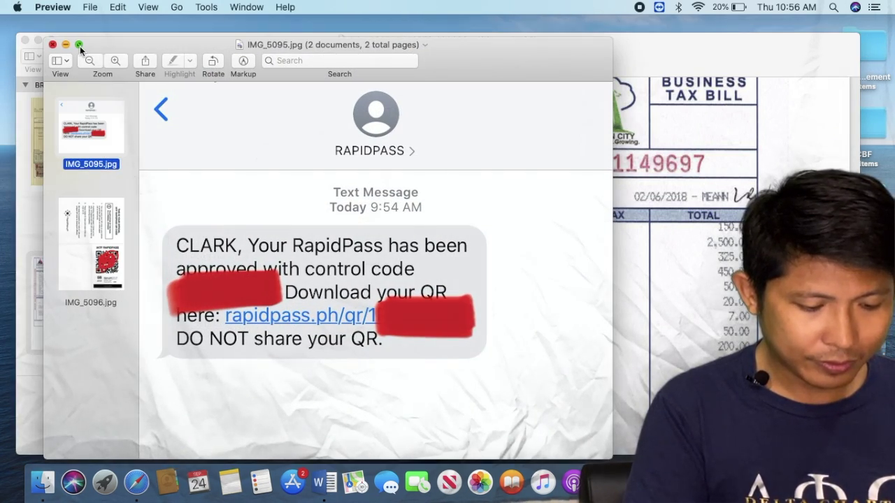
left_click(79, 45)
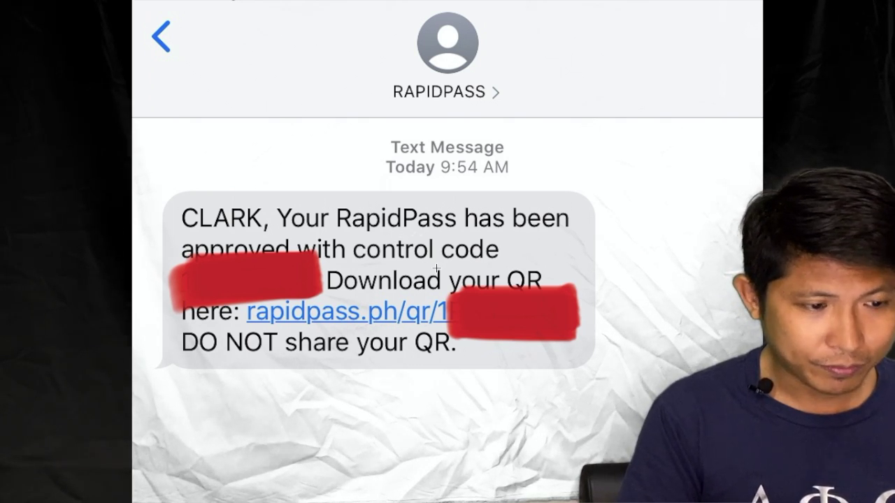
key("ctrl+Right")
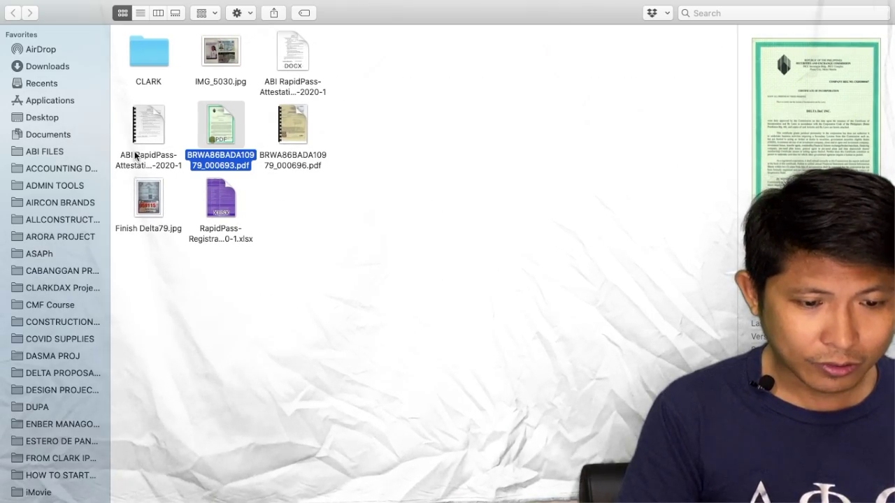
- Open IMG_5096.jpg from Downloads, showing the IATF RapidPass QR pass for work code SB
left_click(31, 67)
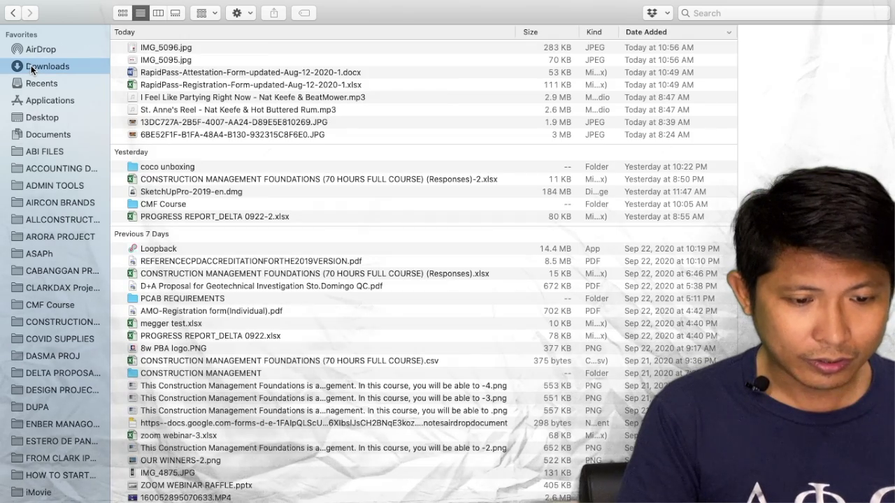
left_click(166, 59)
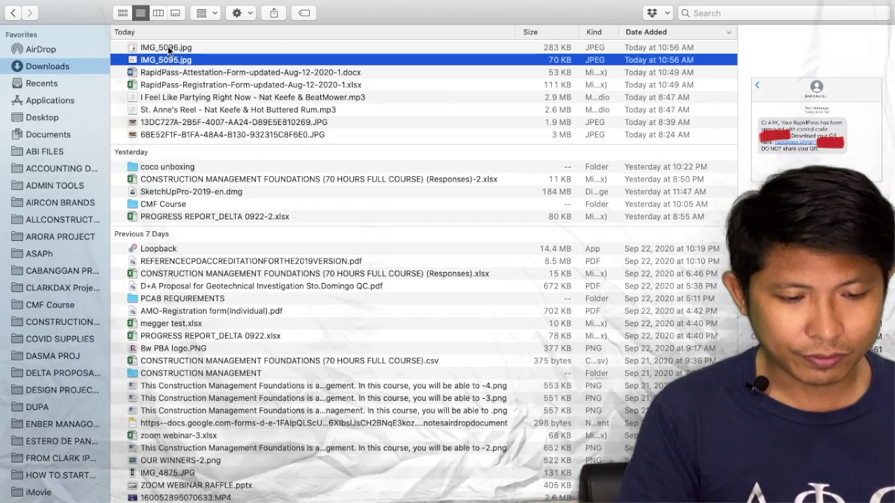
left_click(170, 48)
double_click(170, 47)
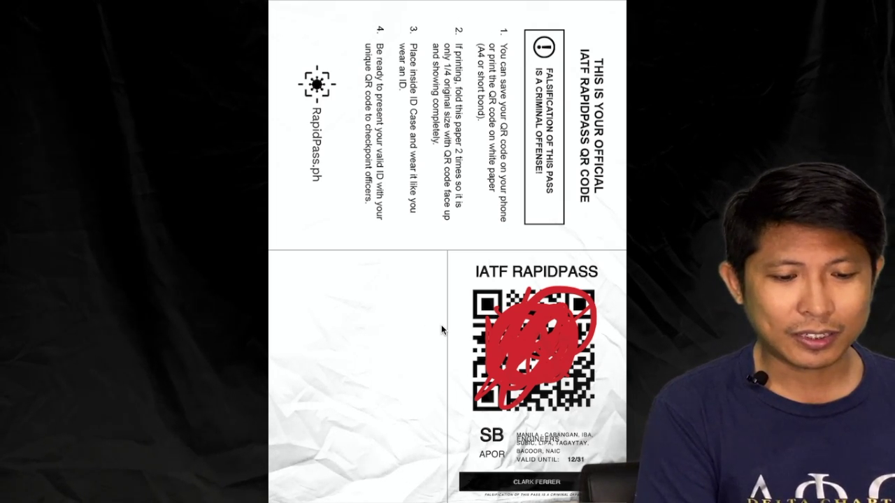
mouse_move(383, 4)
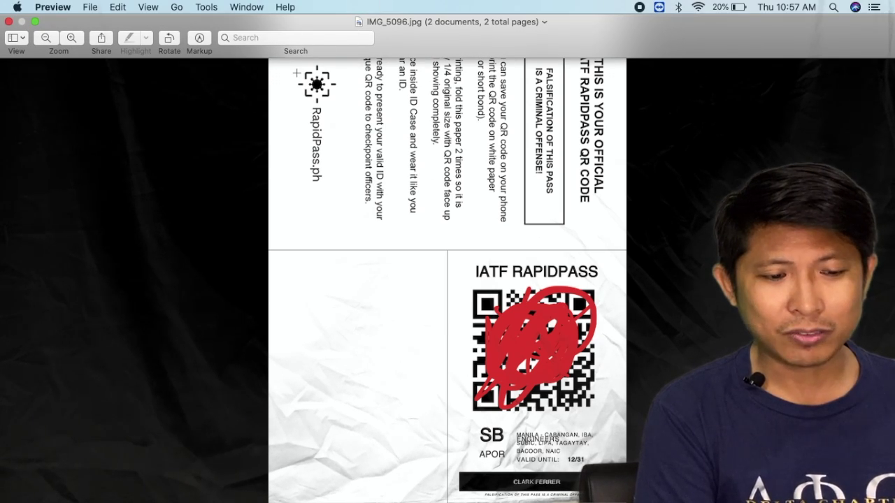
- Close the QR page, business tax bill, Finder Downloads window and permit image
left_click(9, 22)
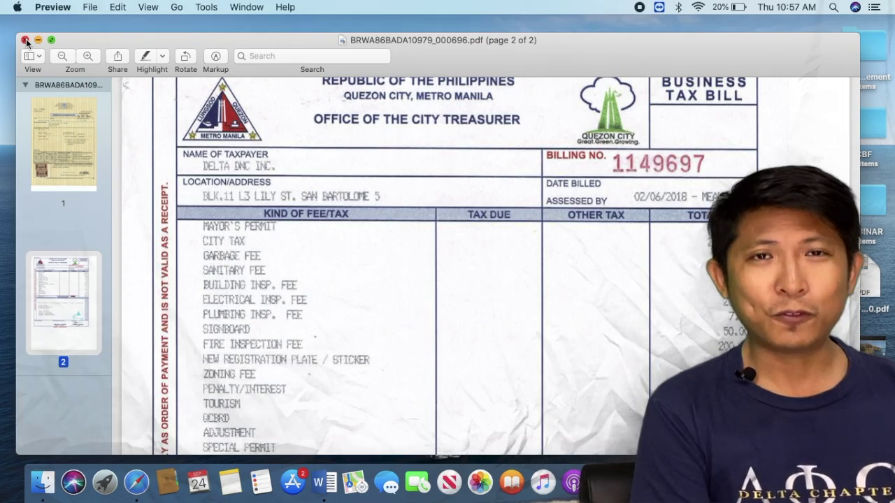
left_click(25, 40)
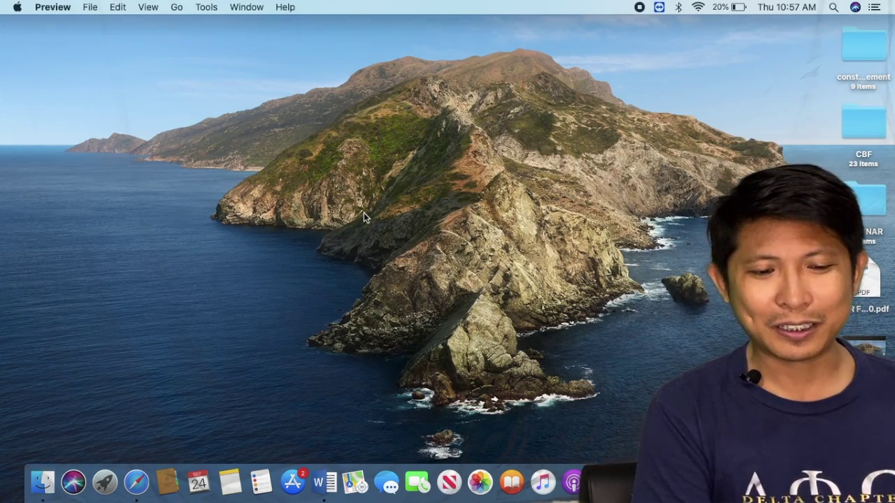
key("ctrl+Up")
left_click(309, 56)
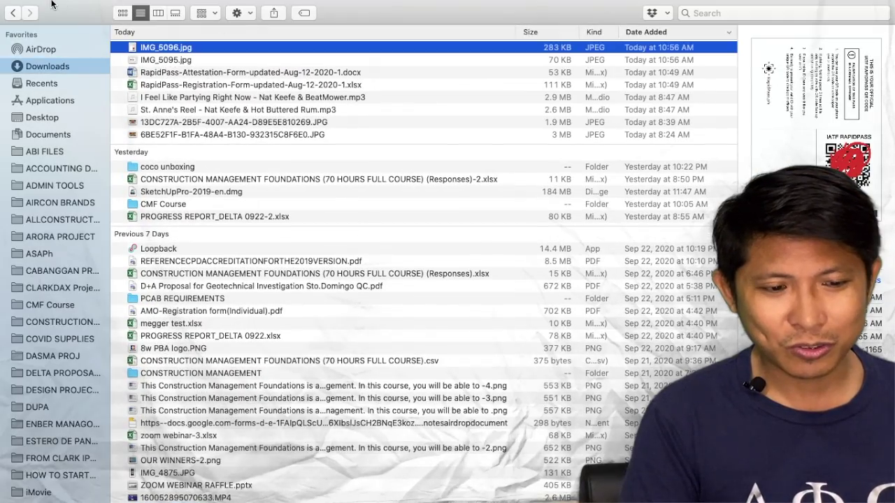
left_click(8, 21)
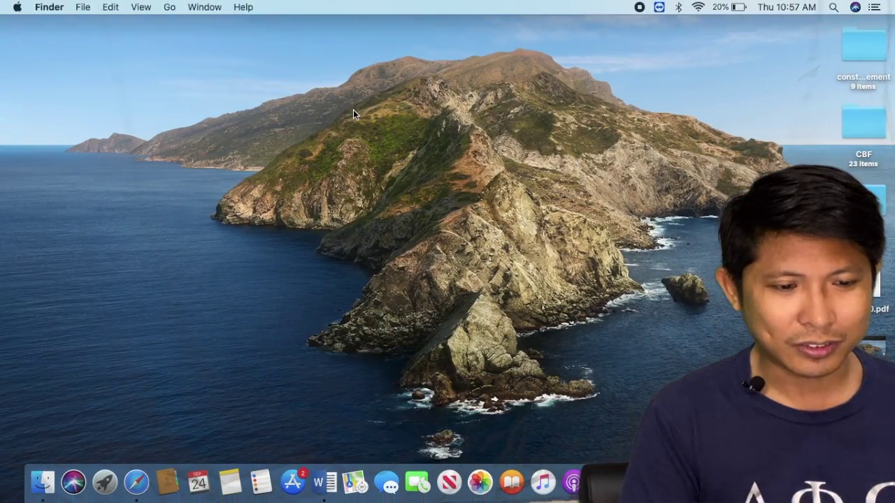
key("ctrl+Up")
left_click(406, 38)
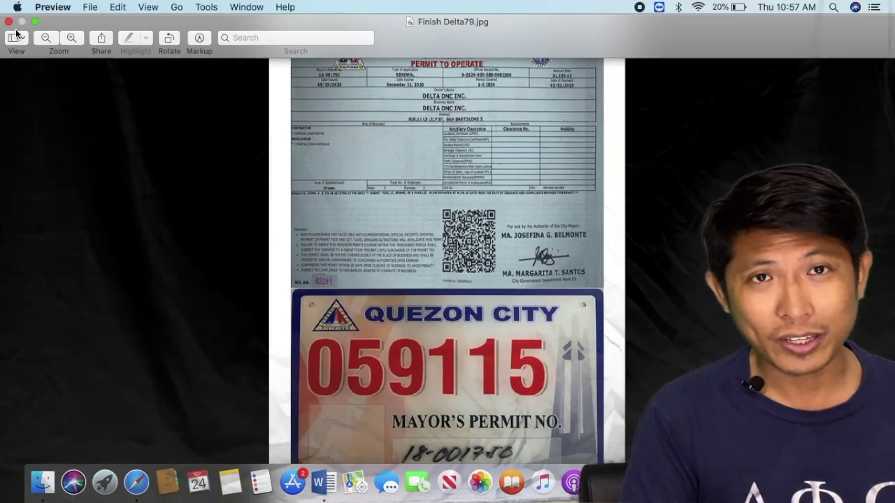
left_click(9, 21)
- Close the Word attestation form, saving its changes
key("ctrl+Up")
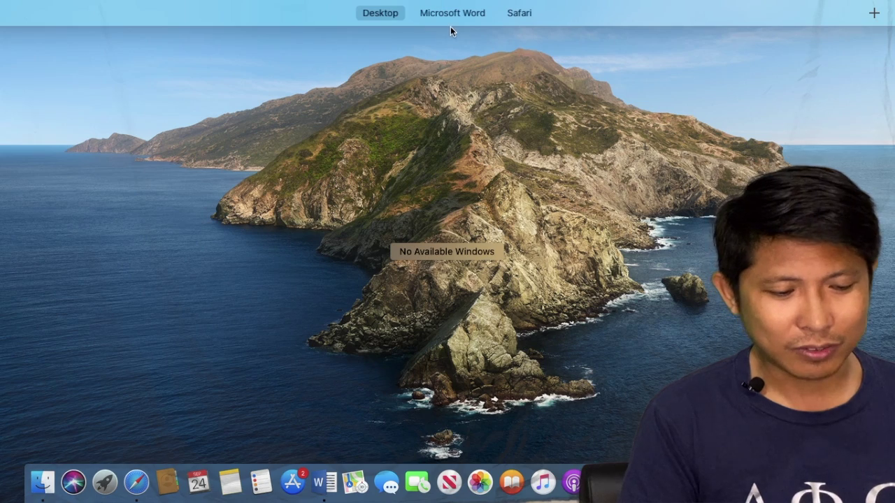
left_click(450, 17)
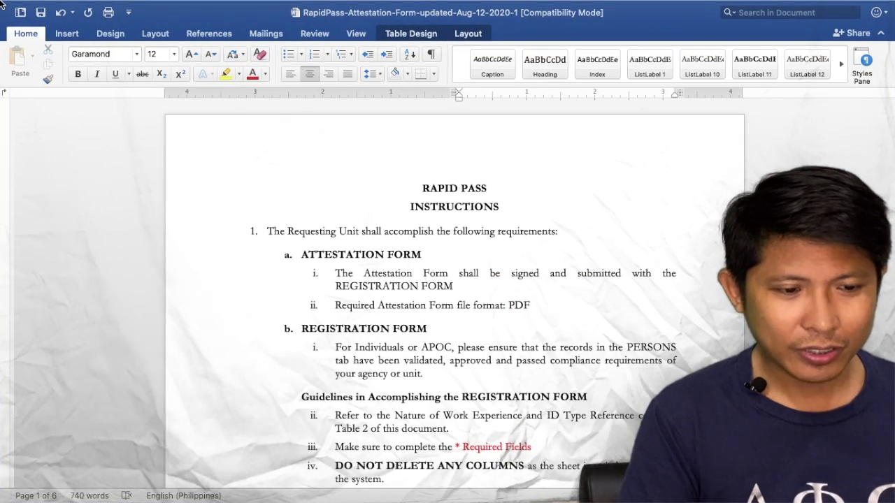
mouse_move(15, 5)
left_click(11, 26)
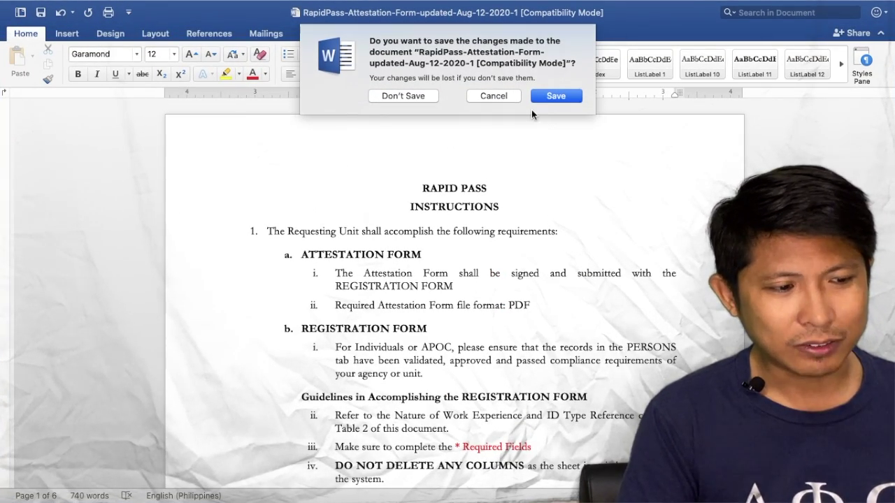
left_click(548, 95)
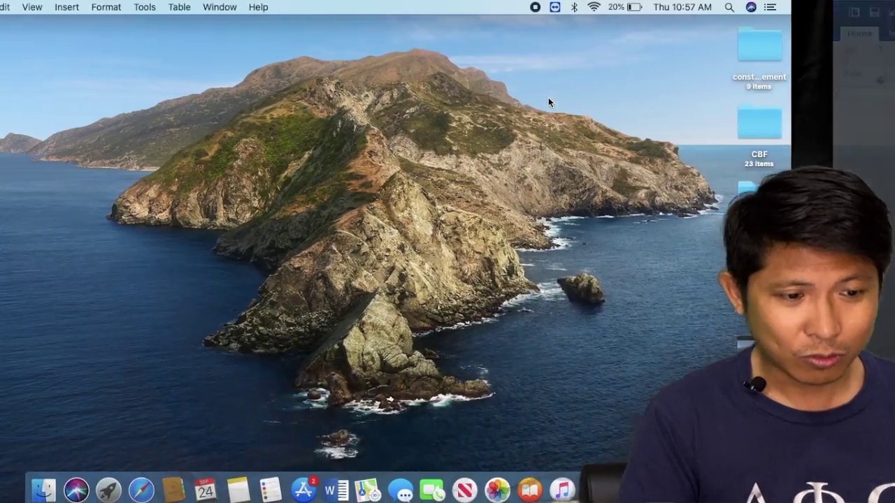
key("ctrl+Up")
- Switch to Safari and close its window holding the RapidPass | DICT and Start Page tabs
left_click(487, 17)
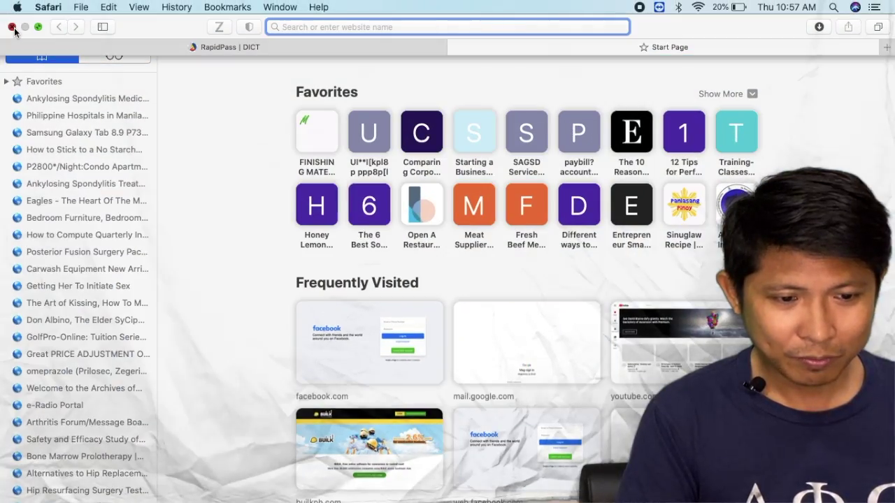
left_click(13, 27)
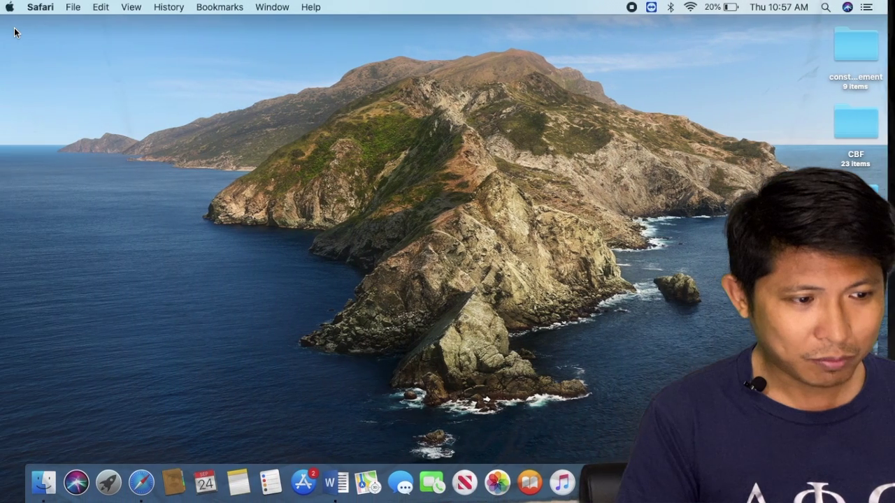